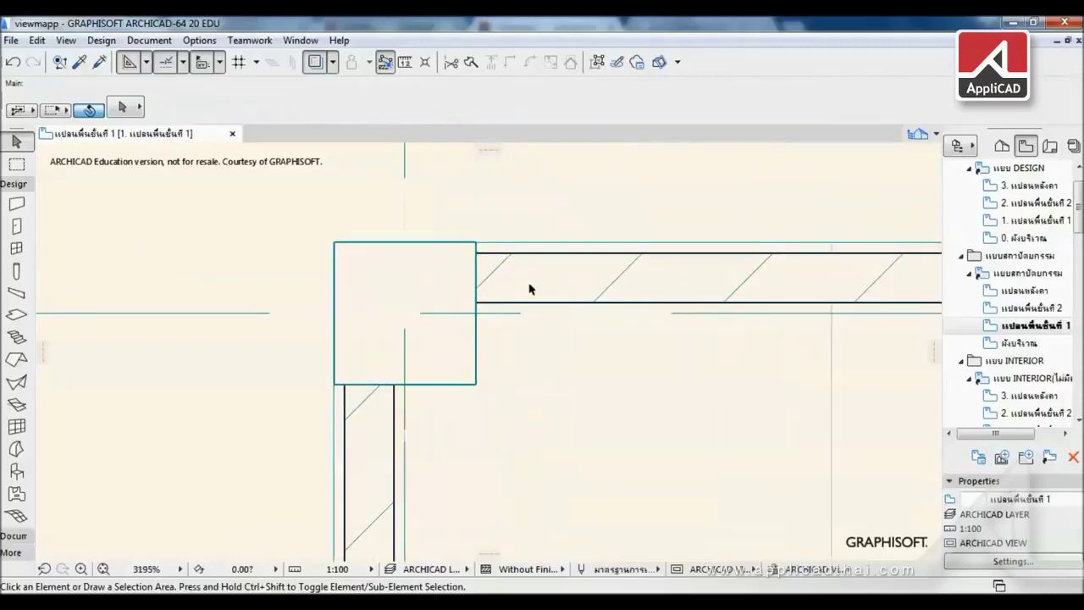
Set the structure display of the architectural floor 1 plan view to Entire Model and inspect the wall layers at the corner column
left_click(532, 290)
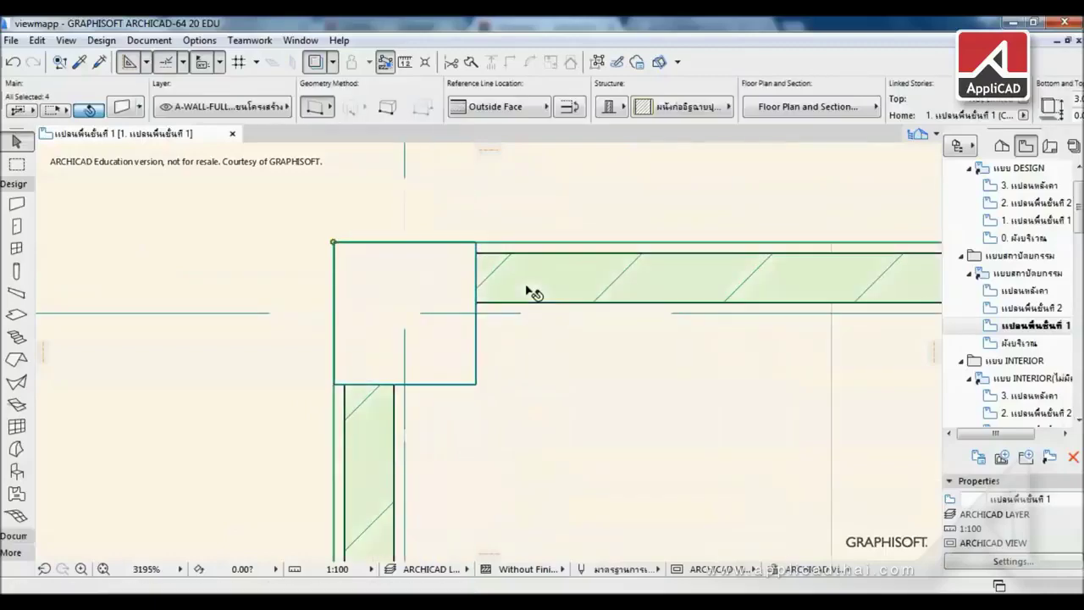
left_click(996, 561)
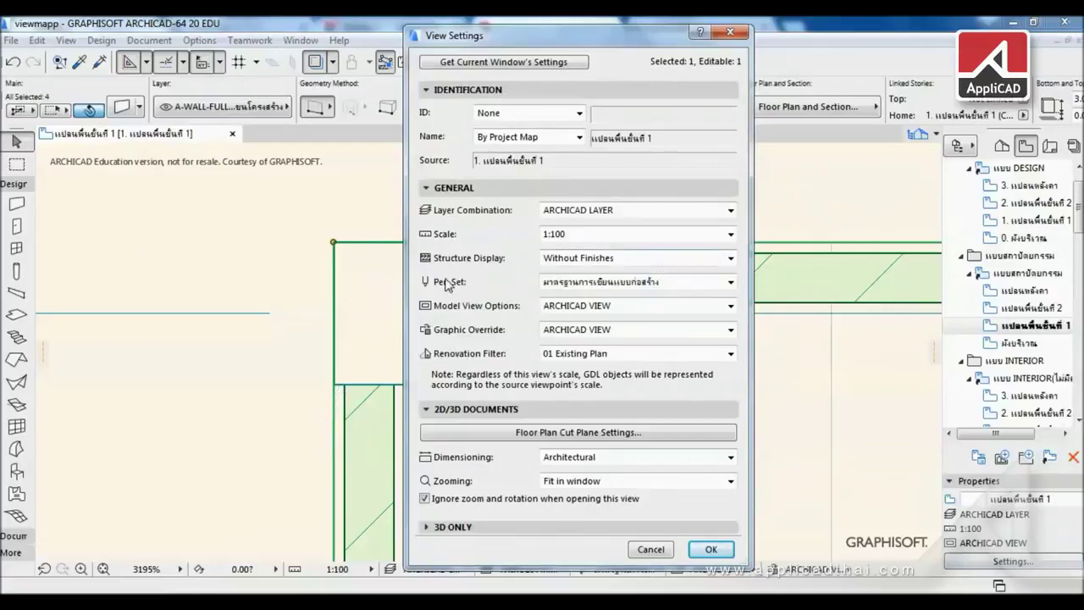
left_click(572, 258)
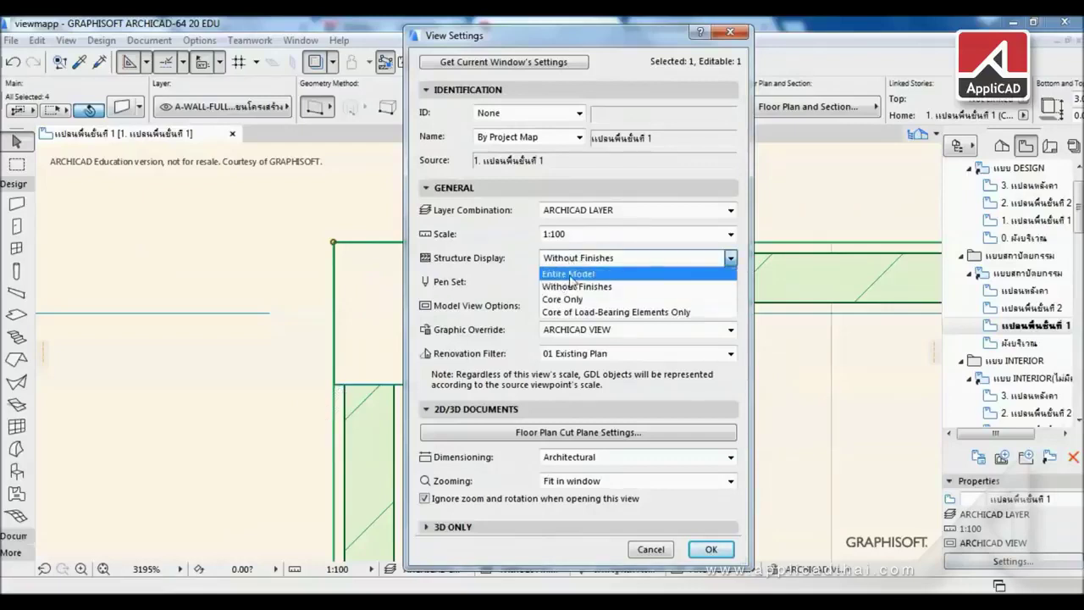
left_click(574, 274)
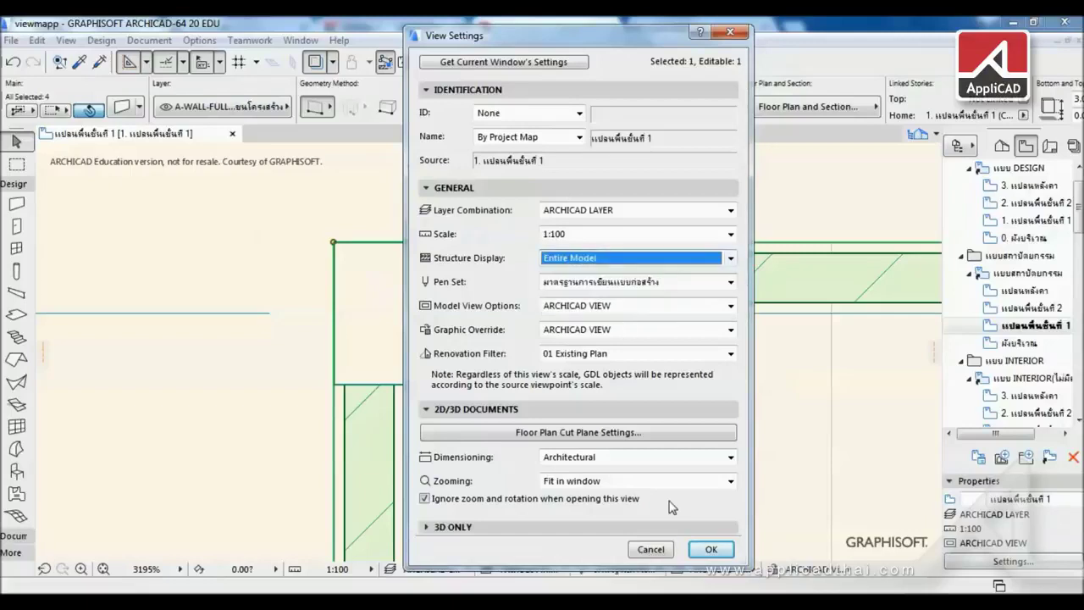
left_click(710, 549)
left_click(267, 400)
scroll(363, 339, "up", 2)
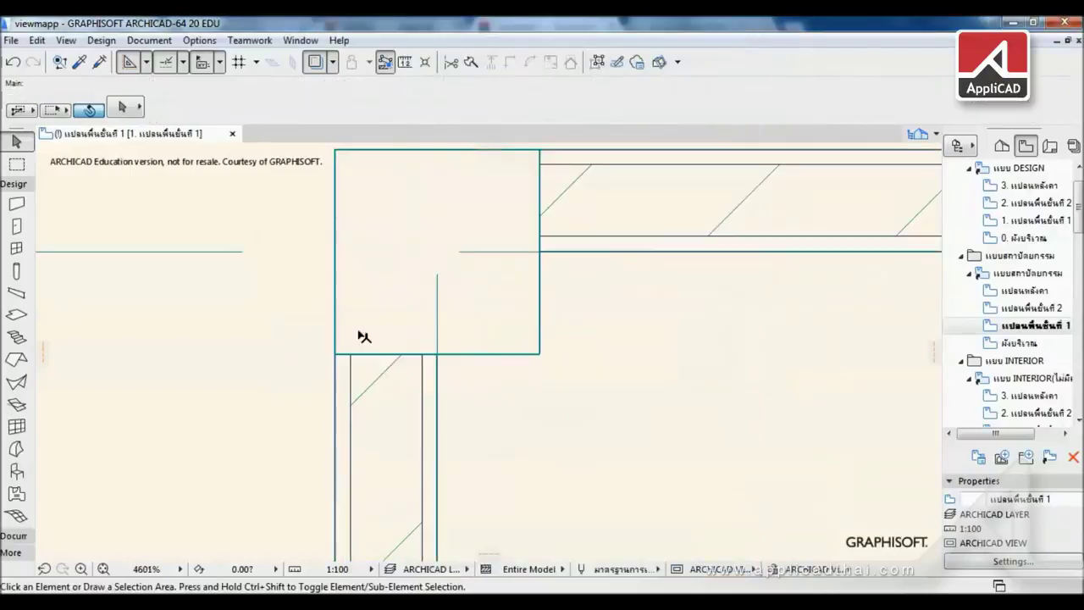
scroll(343, 407, "up", 3)
scroll(347, 427, "up", 2)
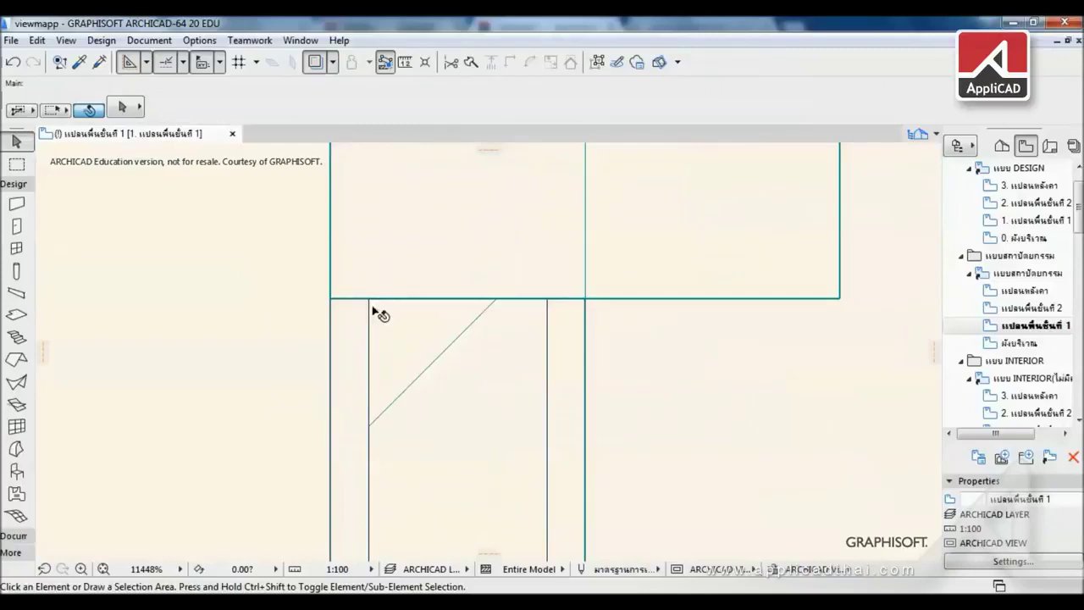
Set the plan view's structure display to Core Only and check the walls around the corner column
left_click(1025, 561)
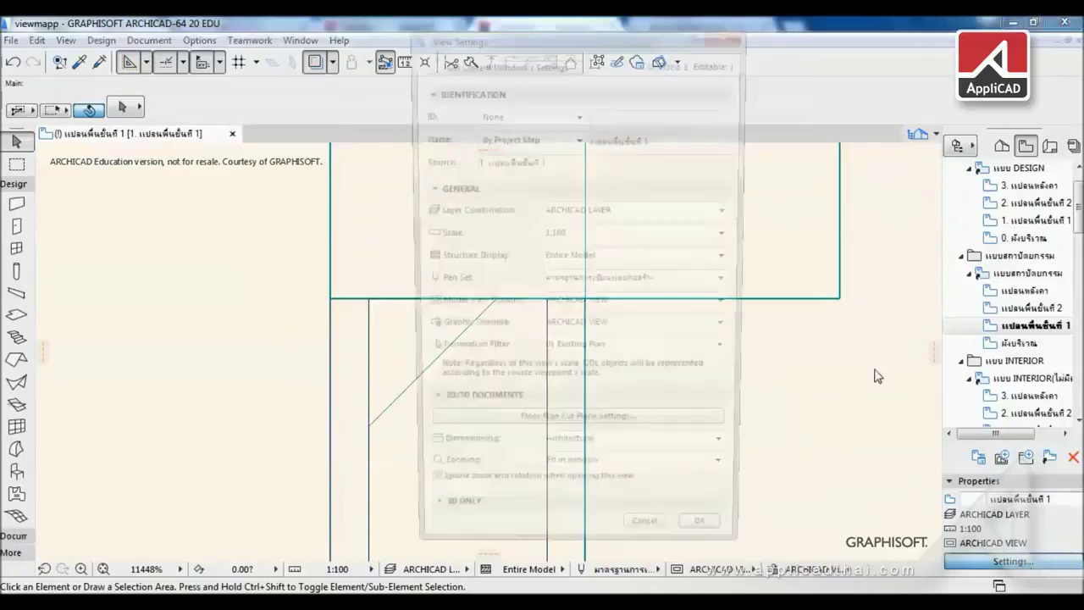
left_click(621, 260)
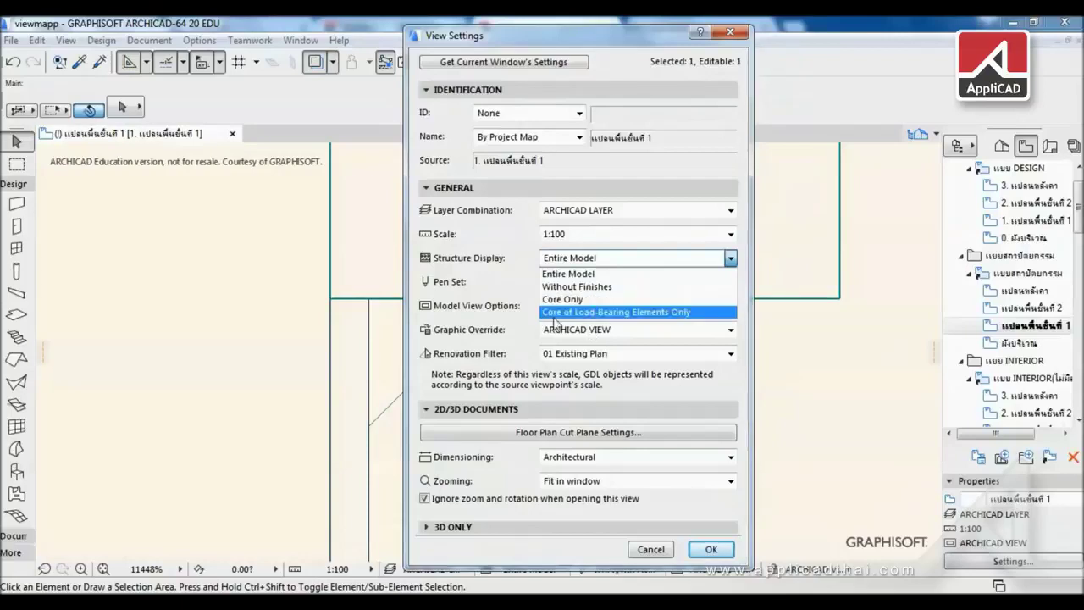
left_click(586, 299)
left_click(711, 549)
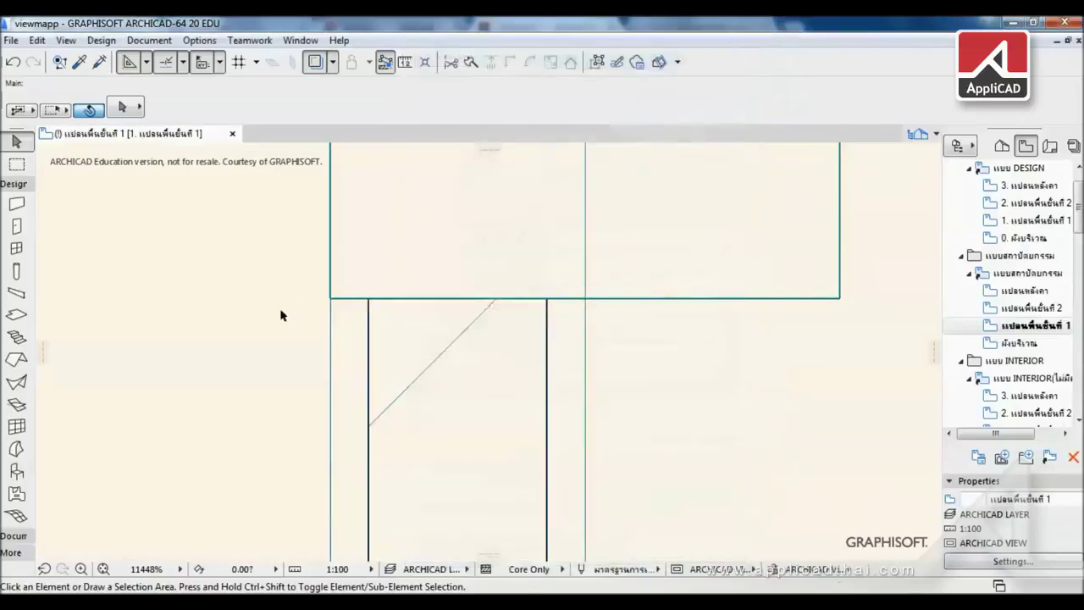
left_click(448, 363)
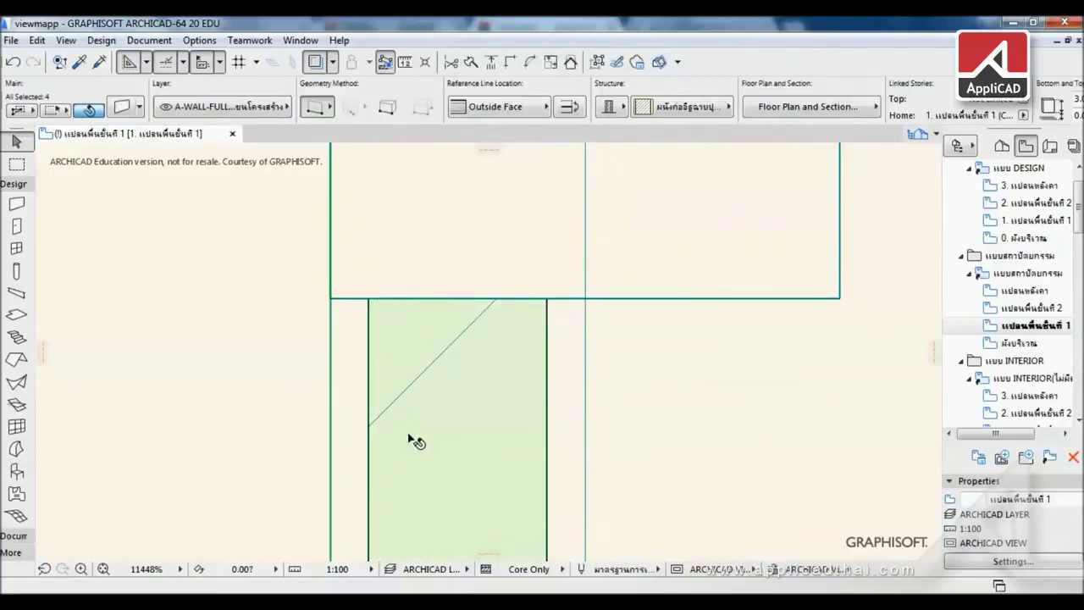
scroll(512, 300, "down", 2)
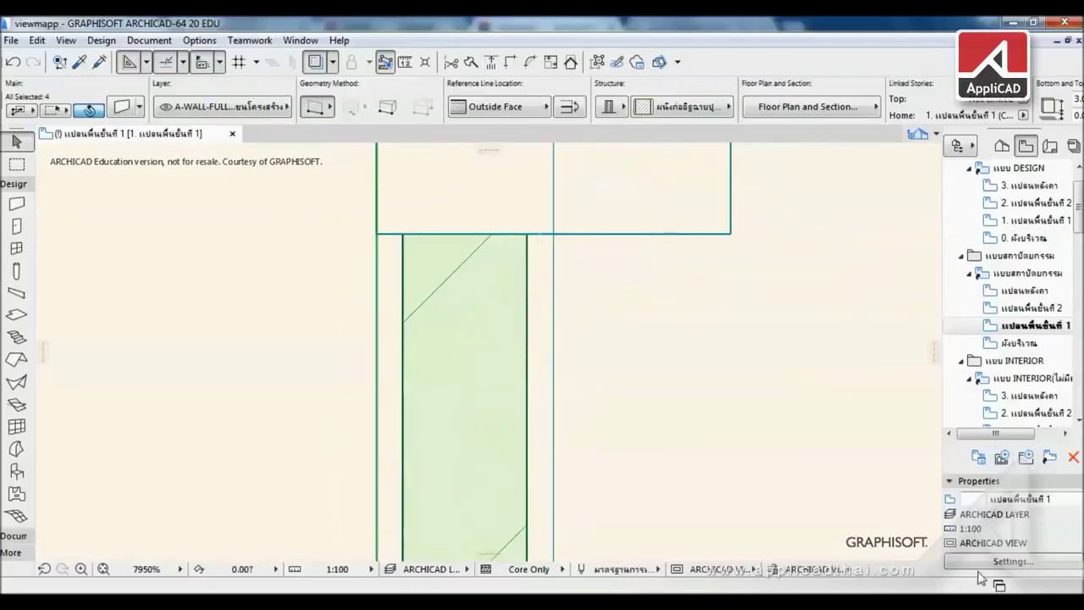
scroll(412, 503, "down", 5)
scroll(528, 363, "up", 3)
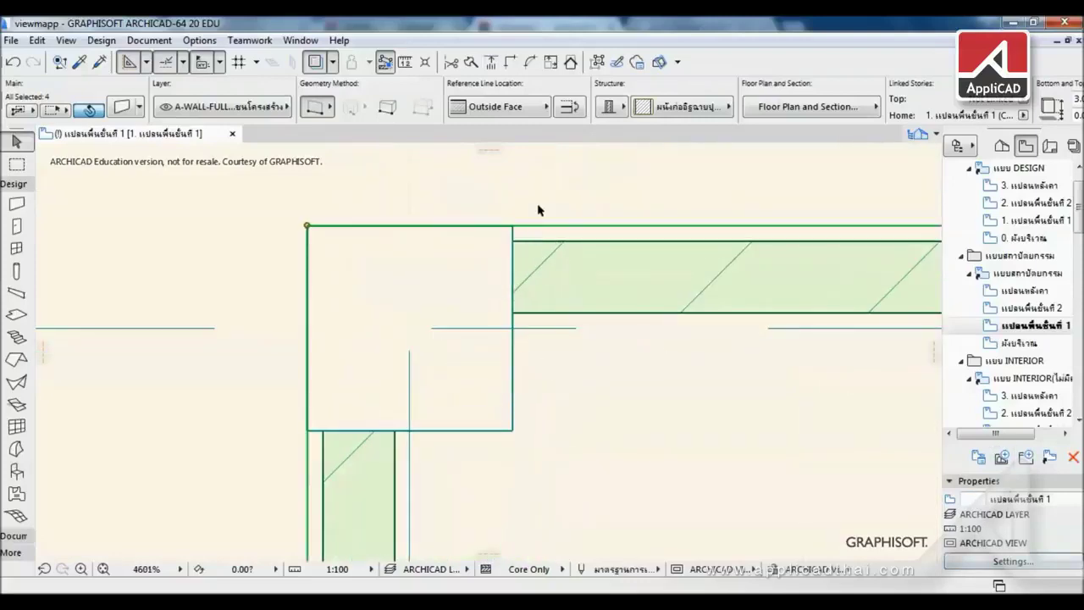
left_click(206, 437)
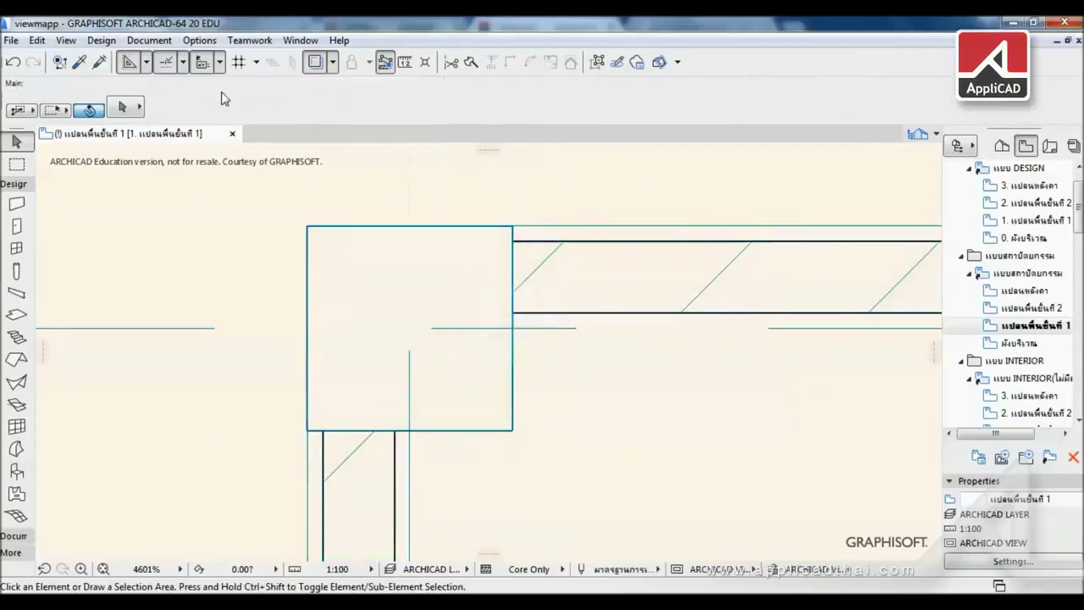
Review the composite structures list and the Core, Finish and Other skin types available for the Wood 01 skin of concrete floor, insul+parquet
left_click(200, 42)
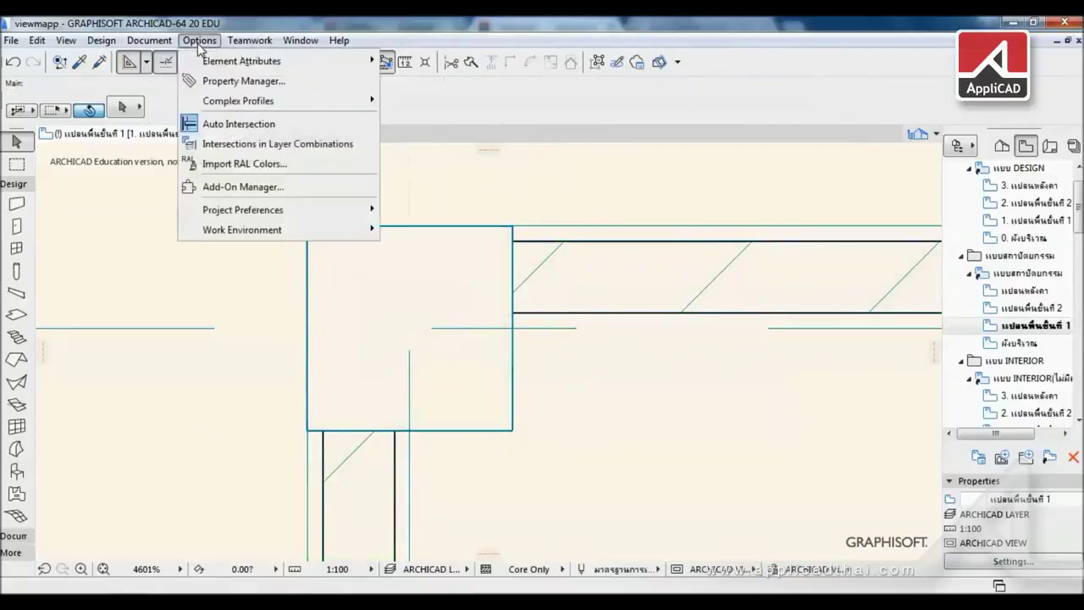
mouse_move(227, 64)
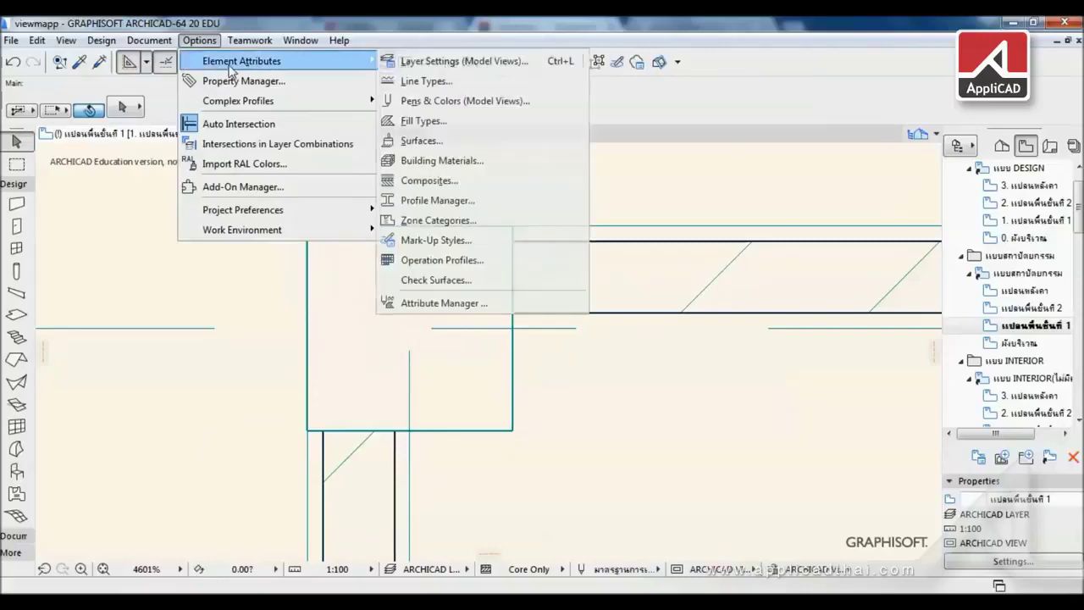
left_click(430, 181)
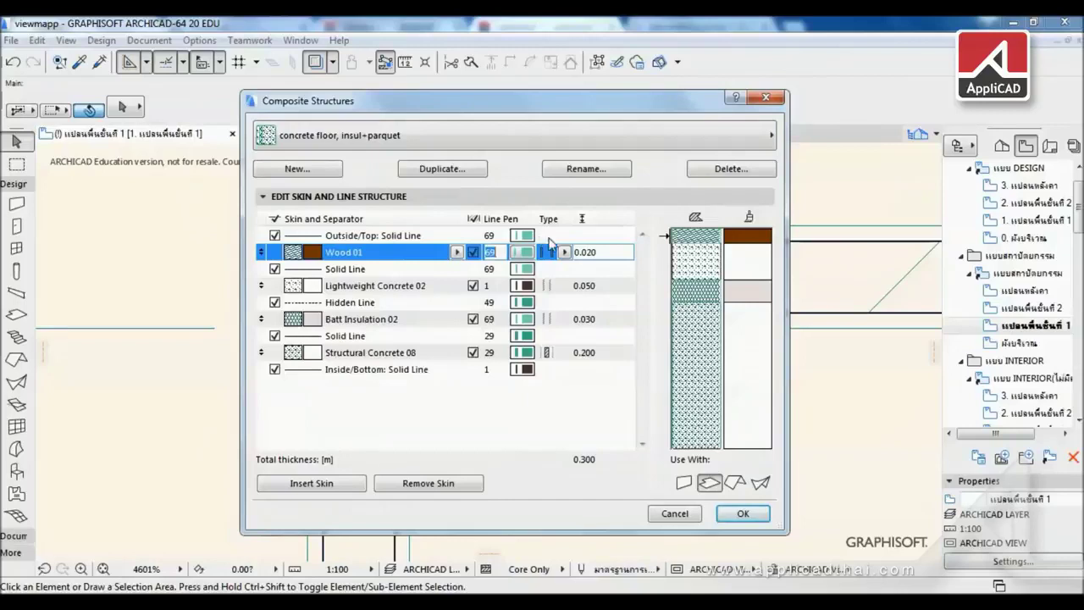
left_click(538, 144)
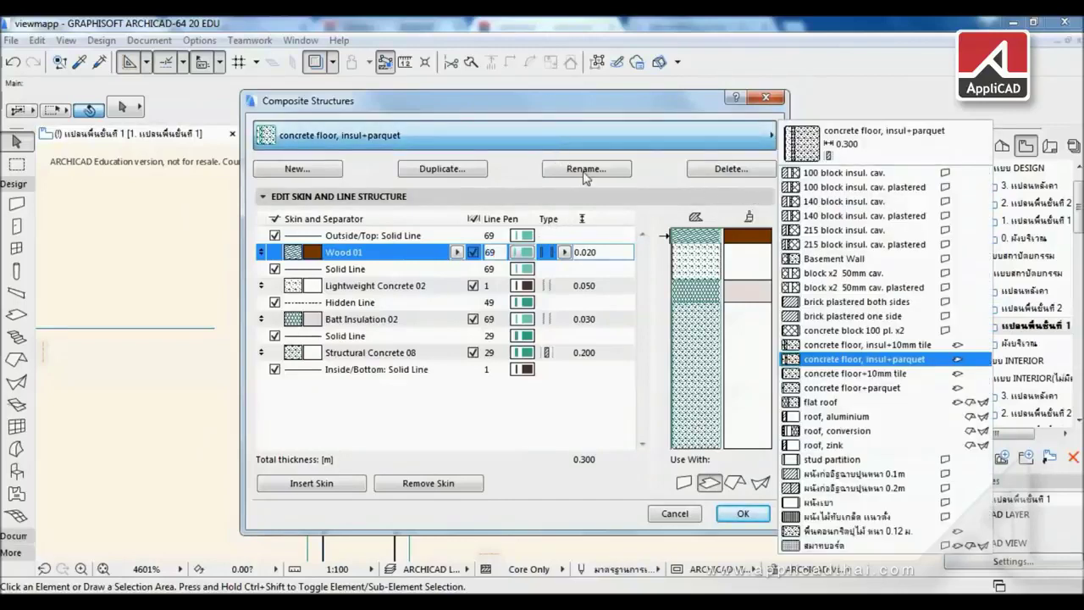
left_click(552, 248)
left_click(563, 251)
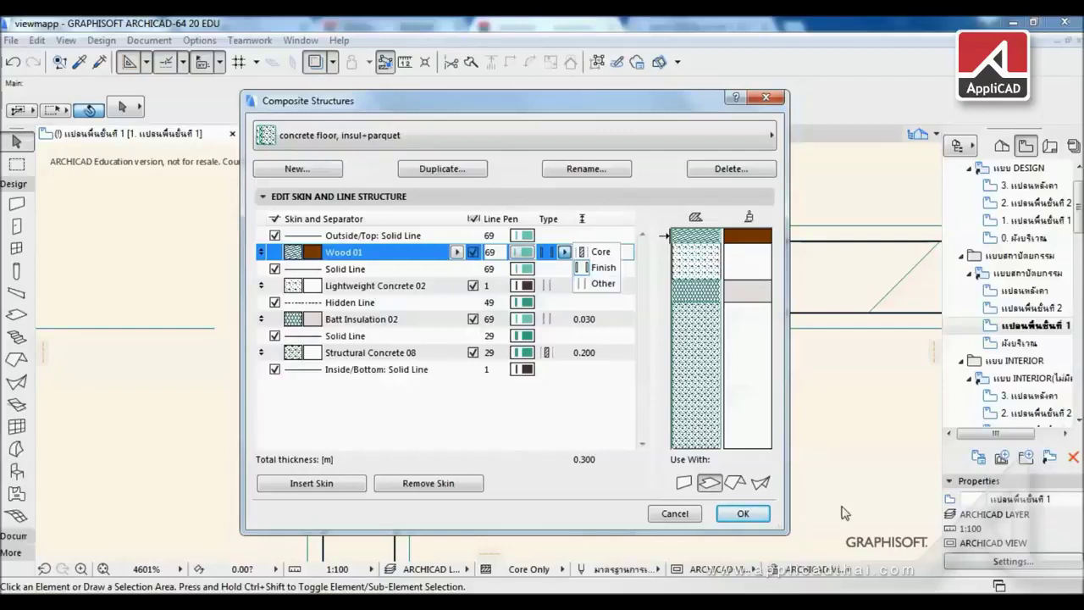
left_click(745, 515)
left_click(746, 513)
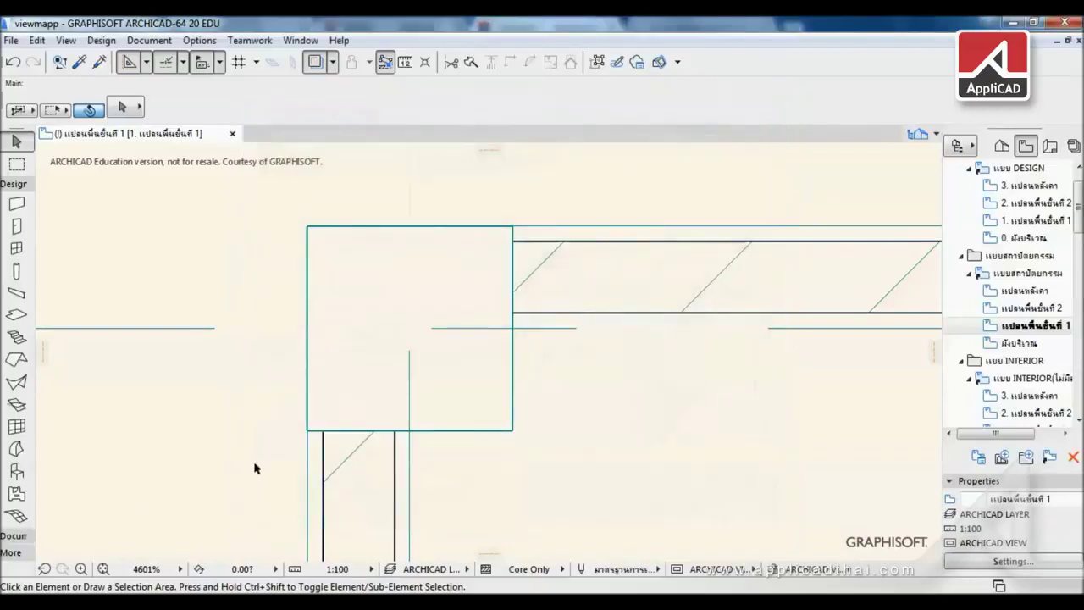
Switch the plan view's structure display from core-only back to Entire Model and check the corner walls
left_click(387, 465)
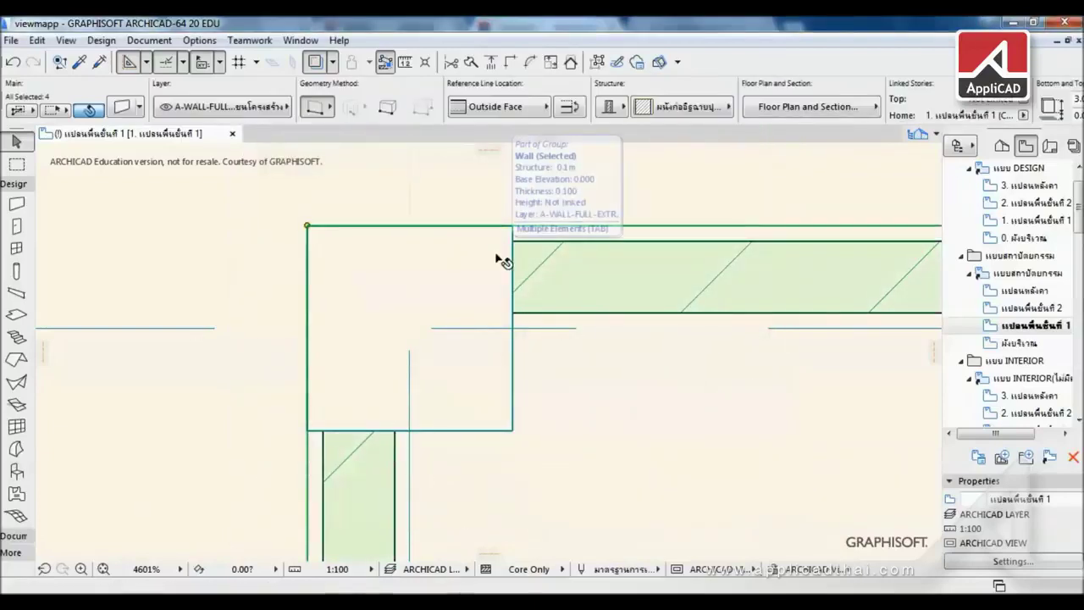
left_click(985, 566)
left_click(598, 262)
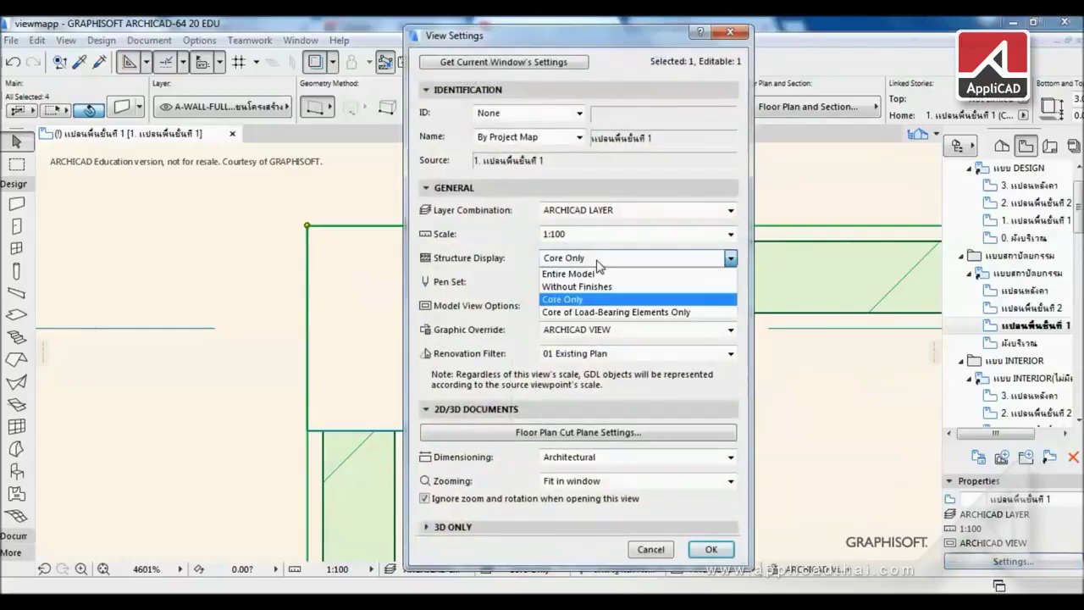
left_click(585, 277)
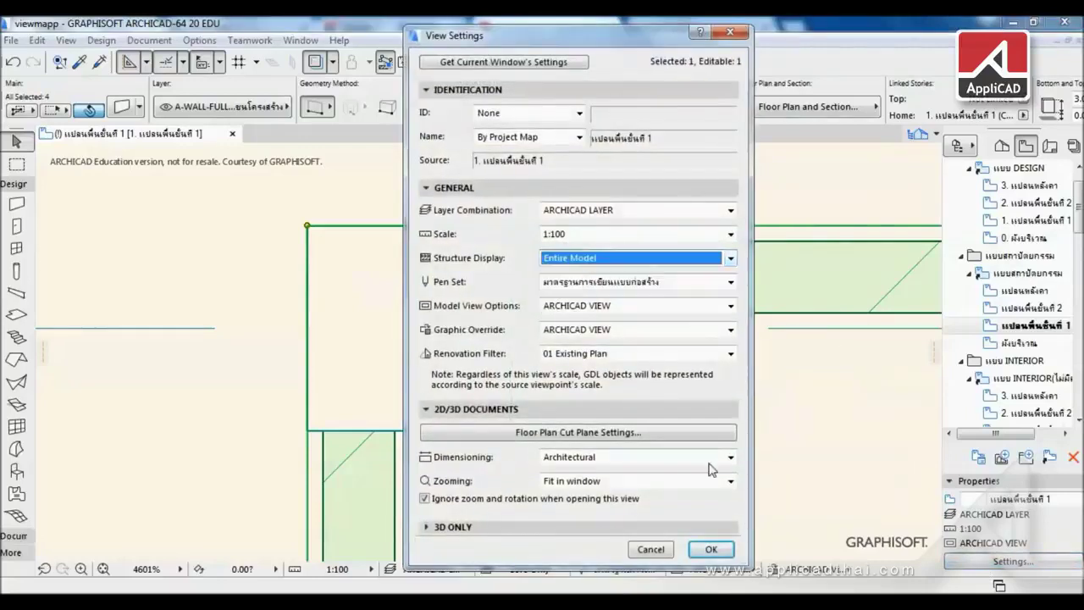
left_click(712, 551)
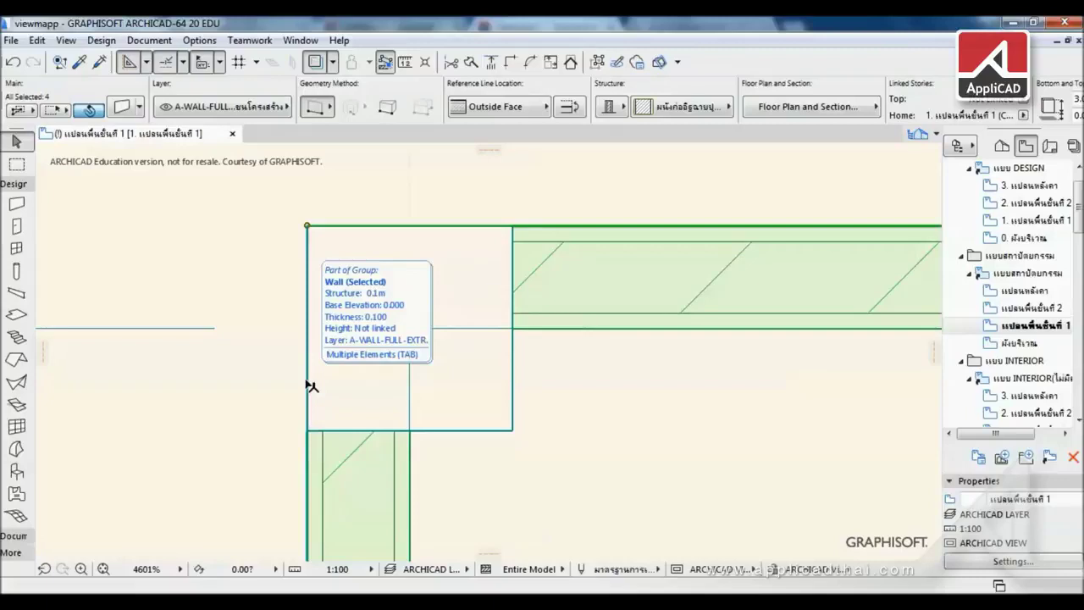
scroll(375, 290, "down", 8)
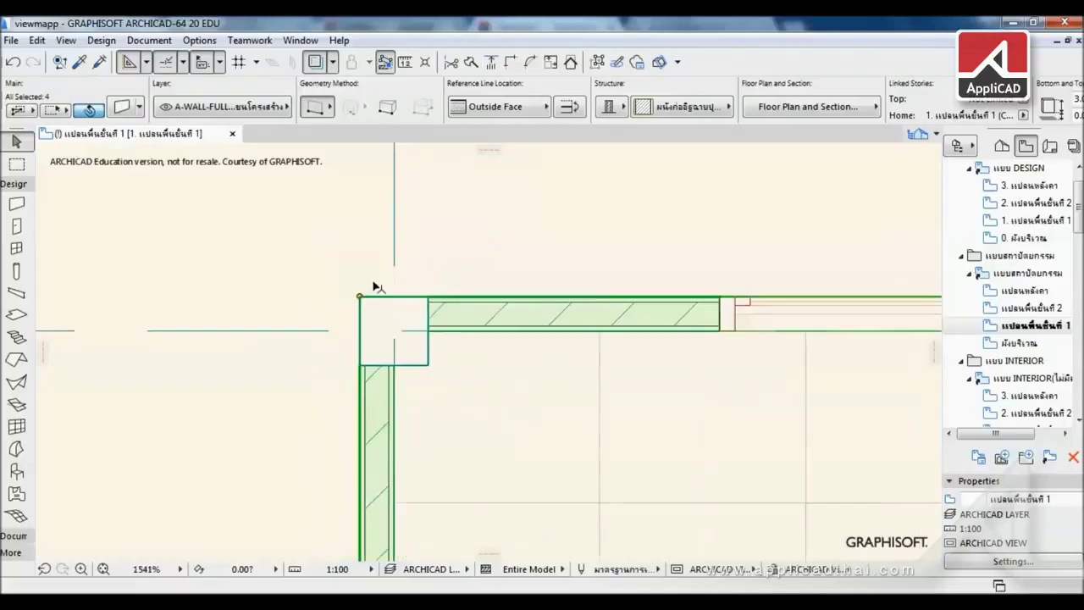
scroll(504, 305, "up", 1)
left_click(204, 273)
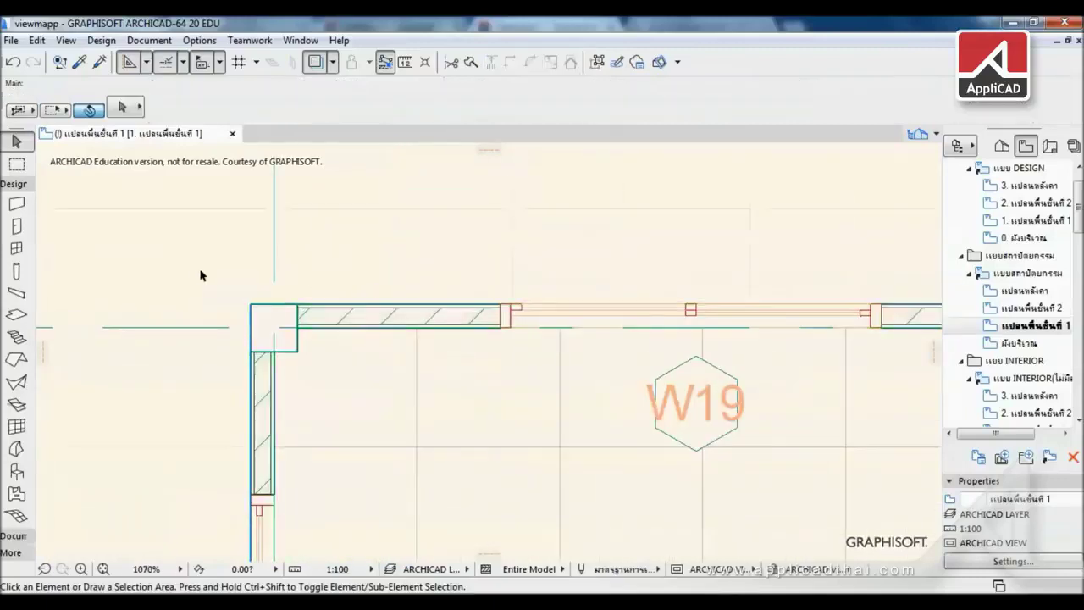
Review the pen set in the plan's view settings, and open the floor 1 electrical plan view at the same wall corner
left_click(1013, 561)
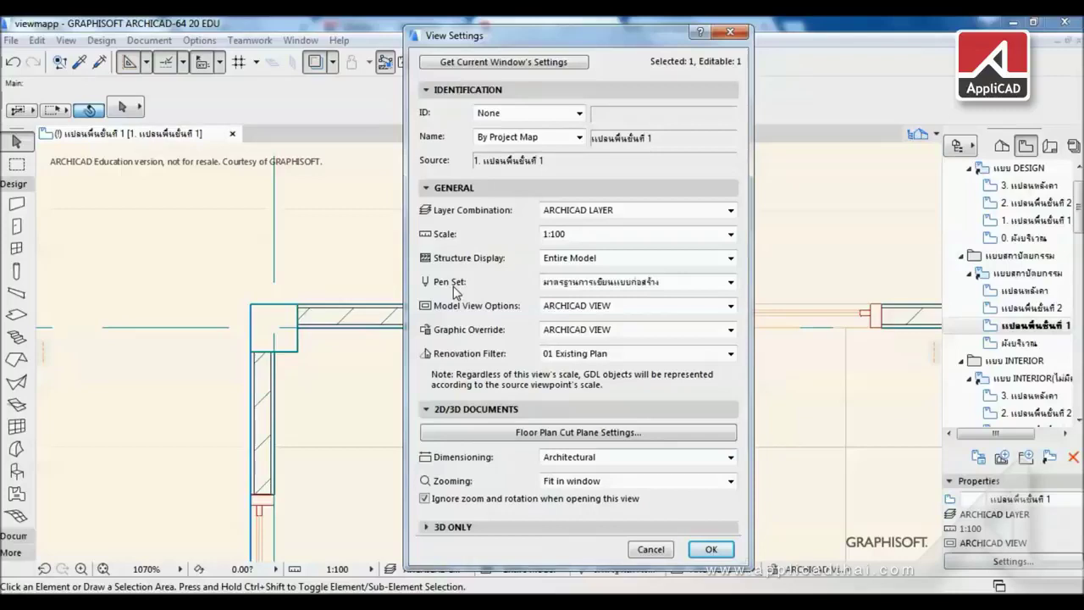
left_click(732, 32)
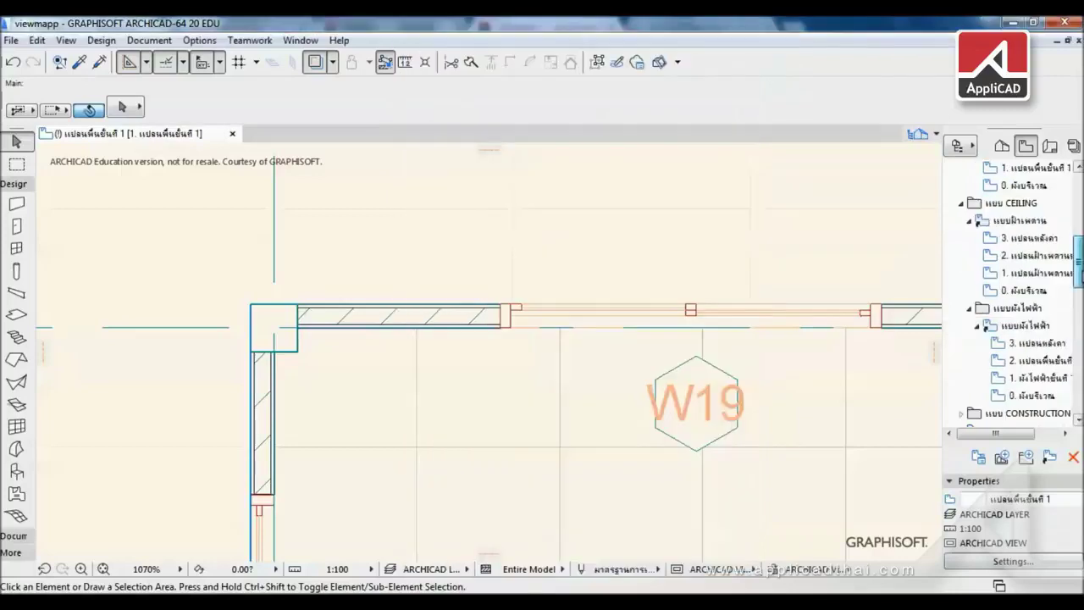
double_click(1051, 379)
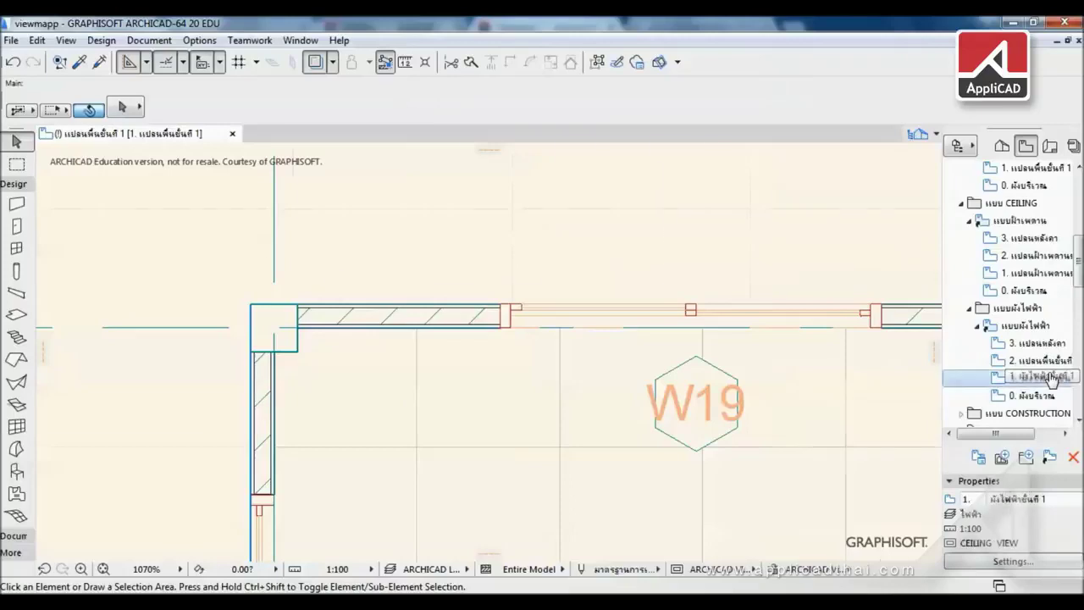
scroll(479, 284, "up", 6)
scroll(503, 293, "up", 2)
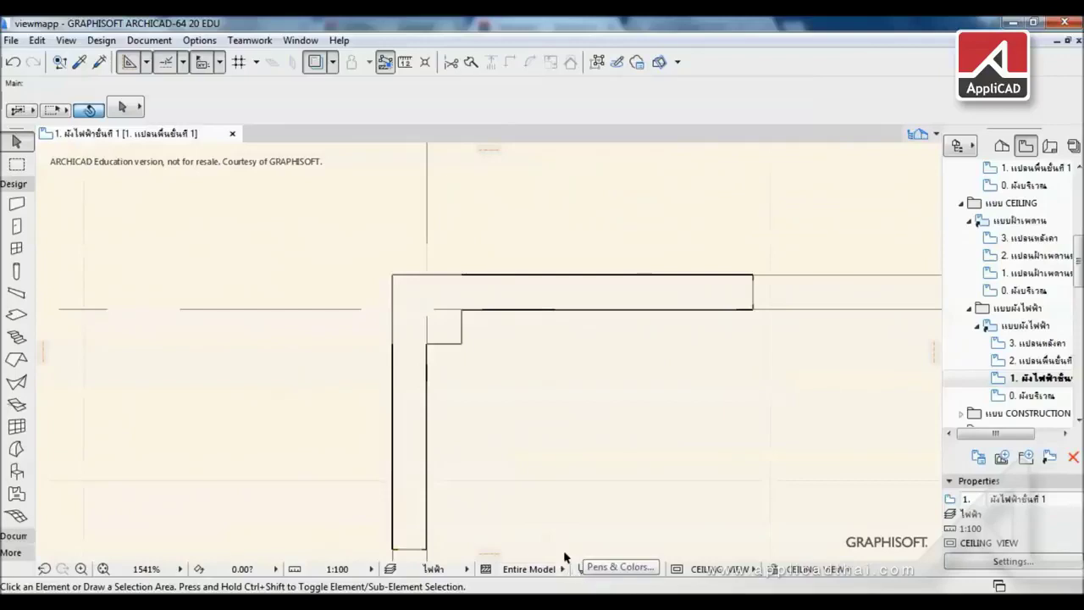
left_click(169, 41)
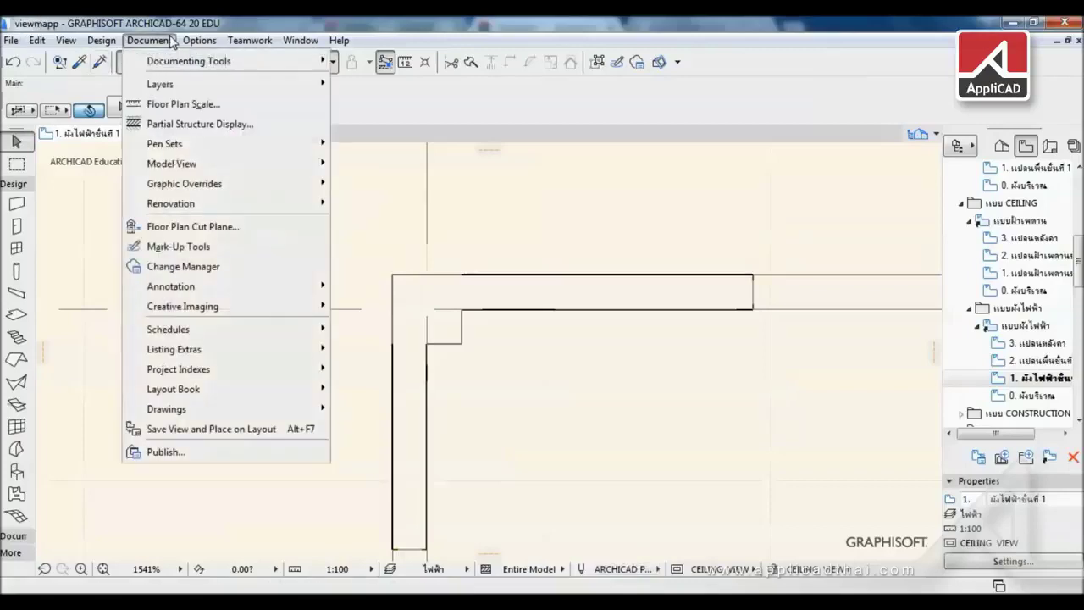
mouse_move(173, 144)
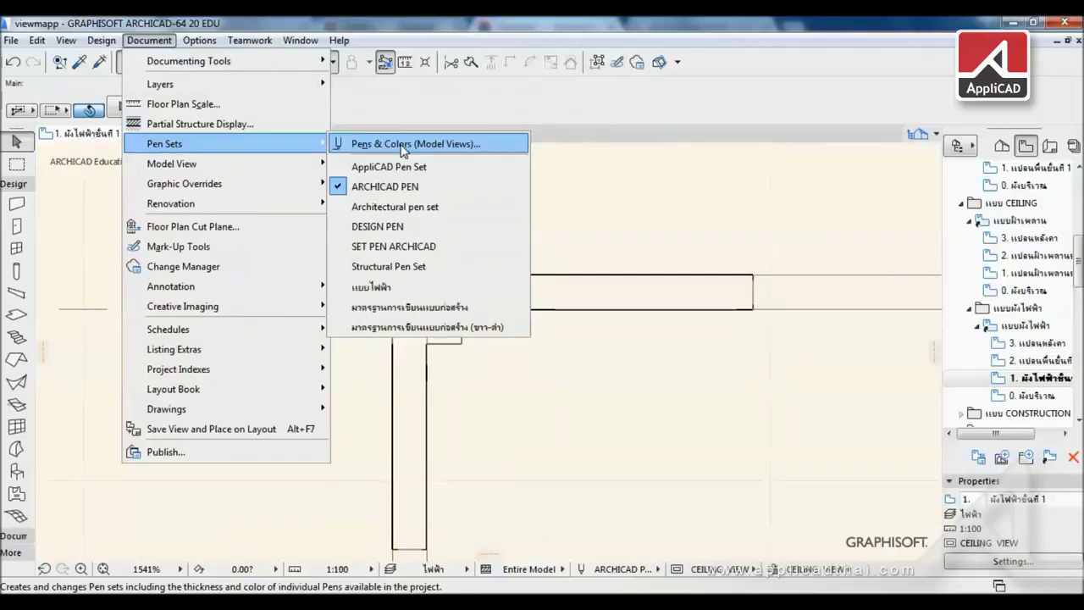
left_click(559, 364)
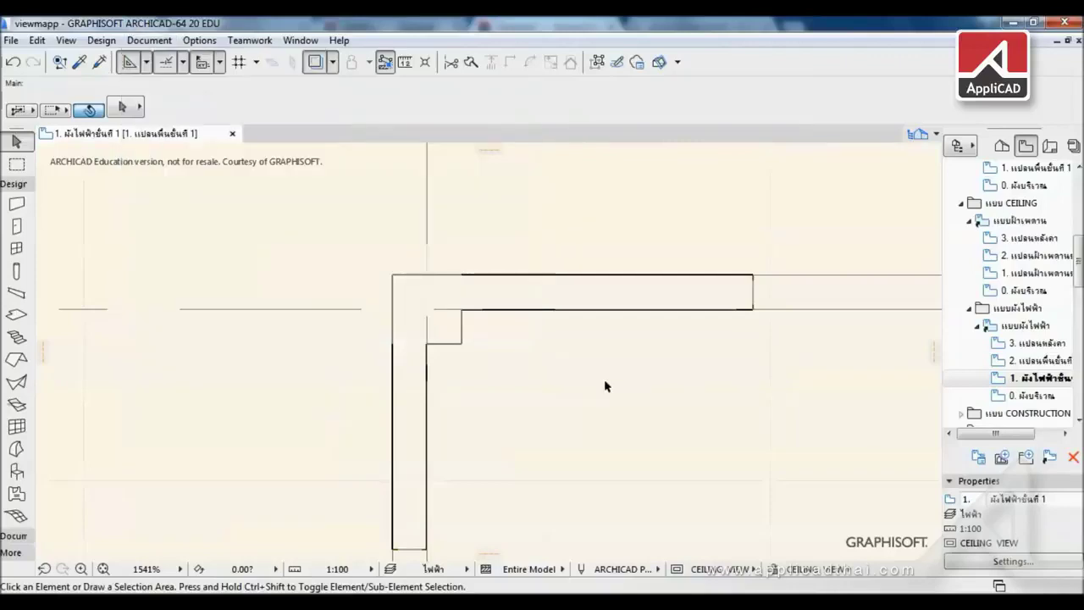
Open the pens and colors for model views, compare the available pen sets, and select DESIGN PEN
left_click(582, 572)
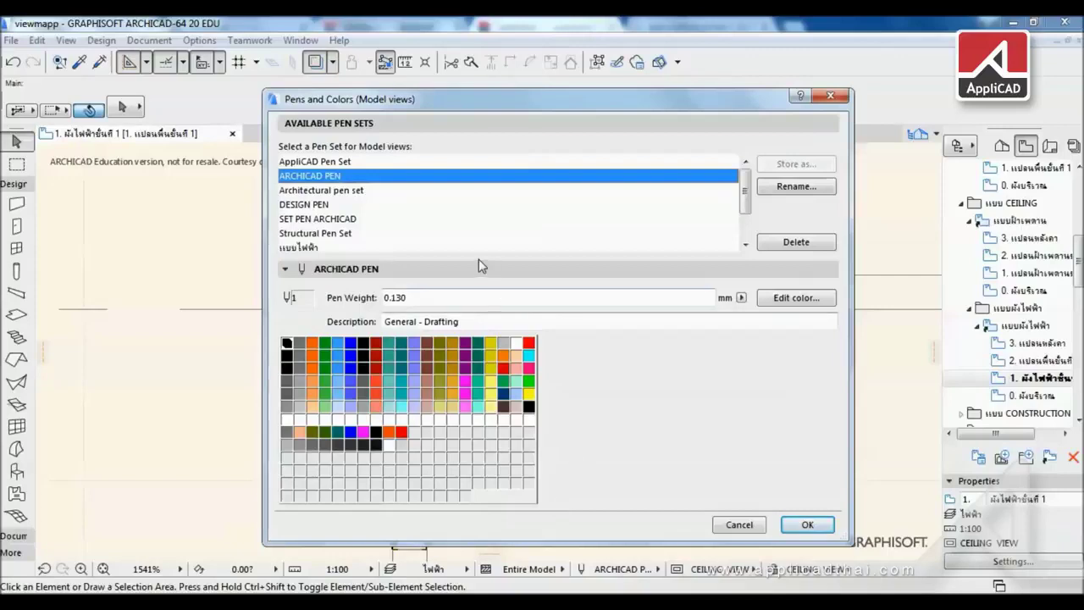
left_click(356, 193)
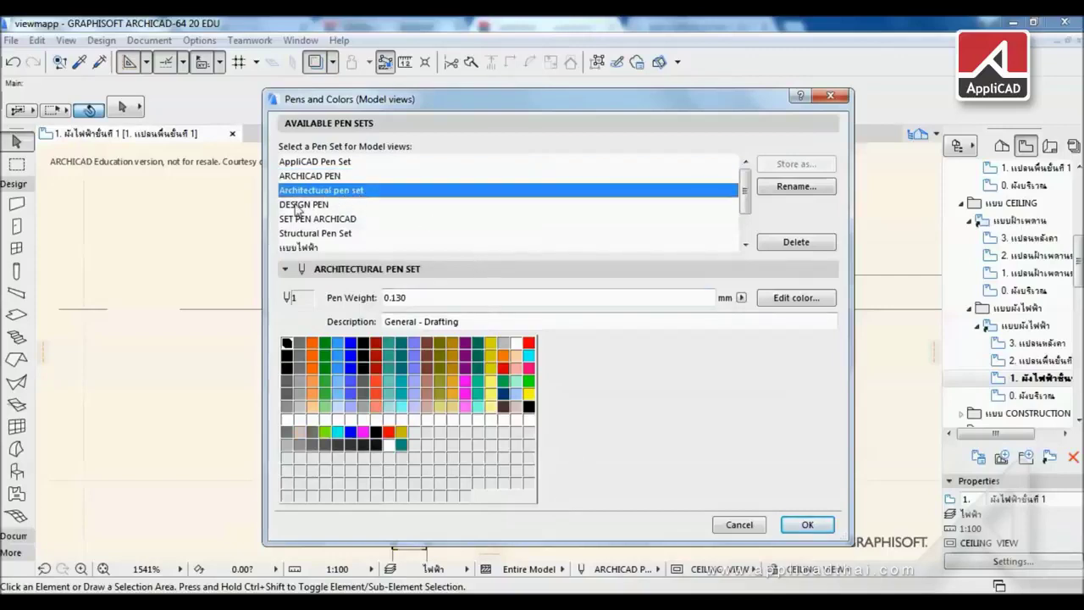
left_click(323, 206)
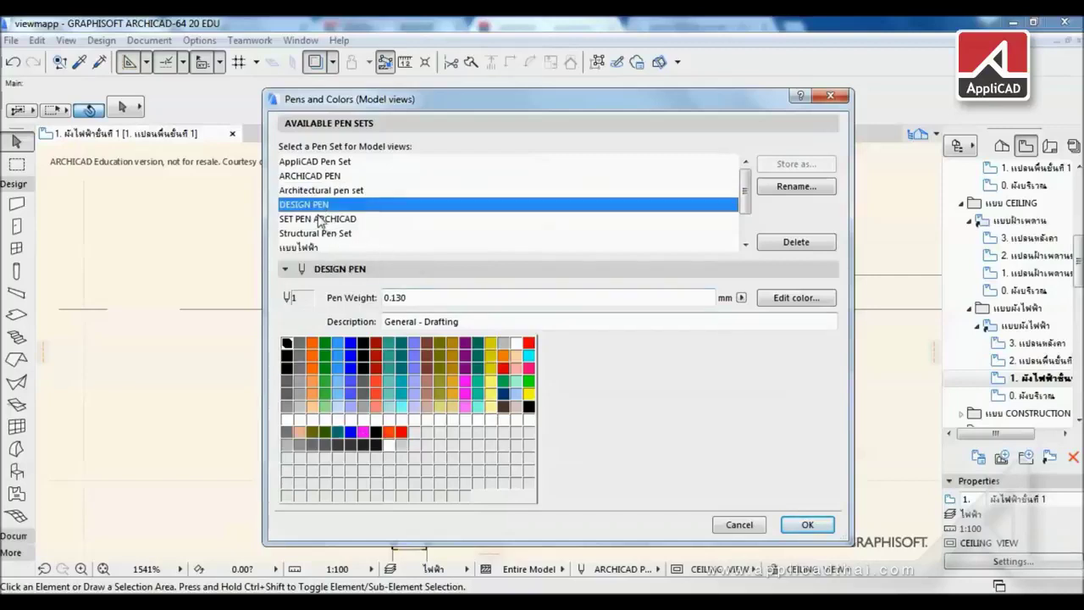
left_click(320, 219)
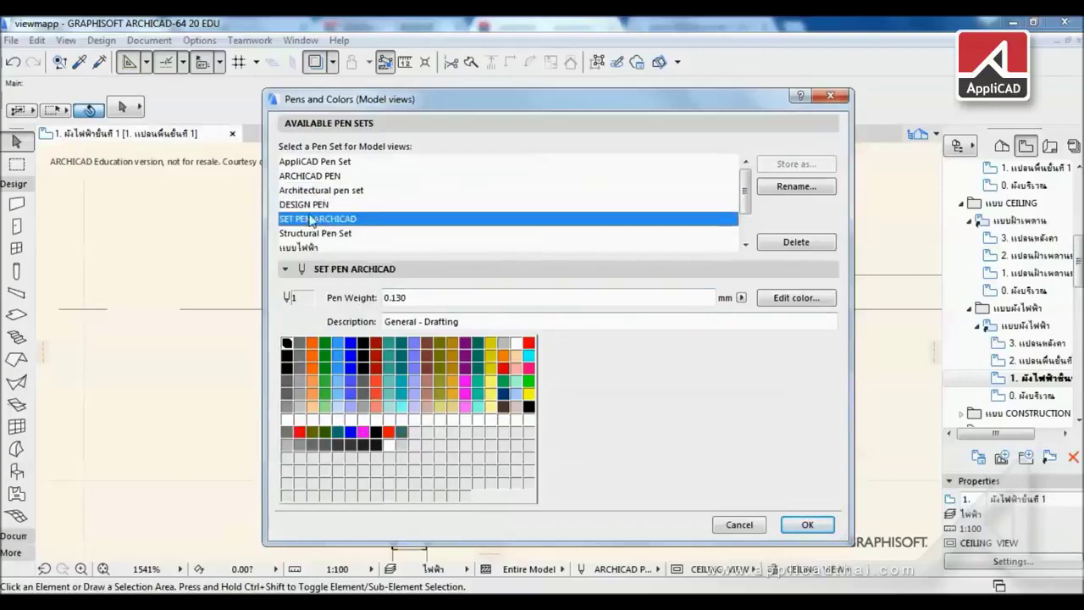
key("Up")
key("Up")
key("Up")
key("Up")
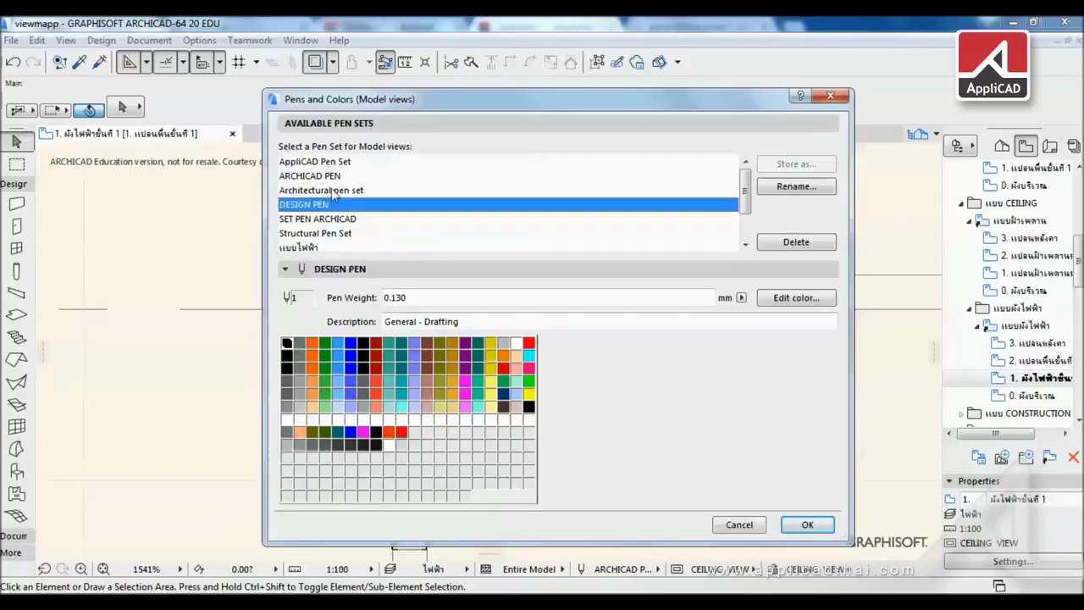
key("Down")
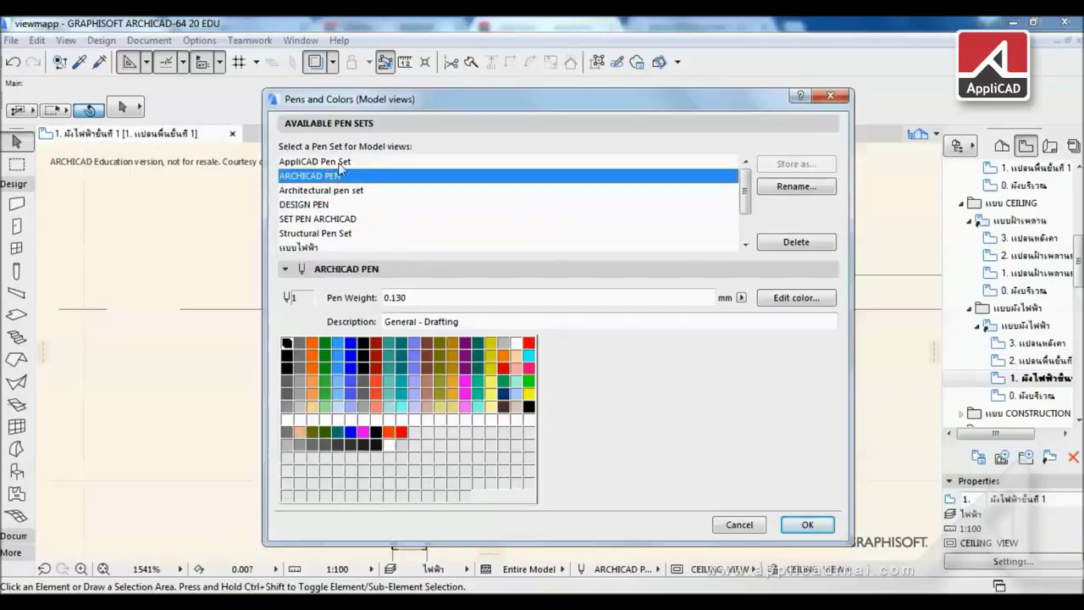
key("Up")
key("Down")
key("Down")
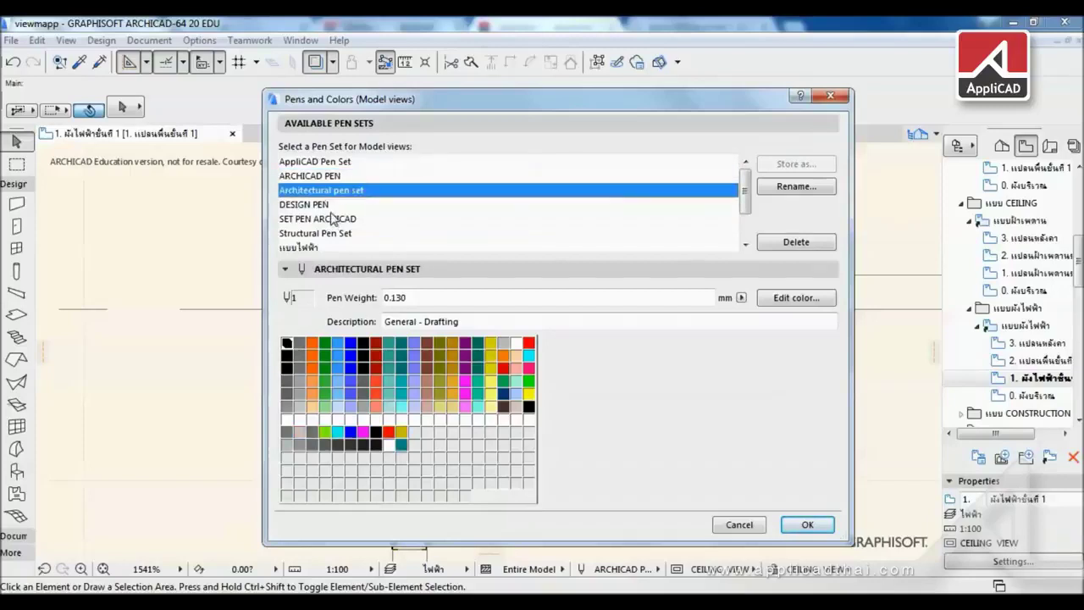
left_click(332, 218)
left_click(320, 205)
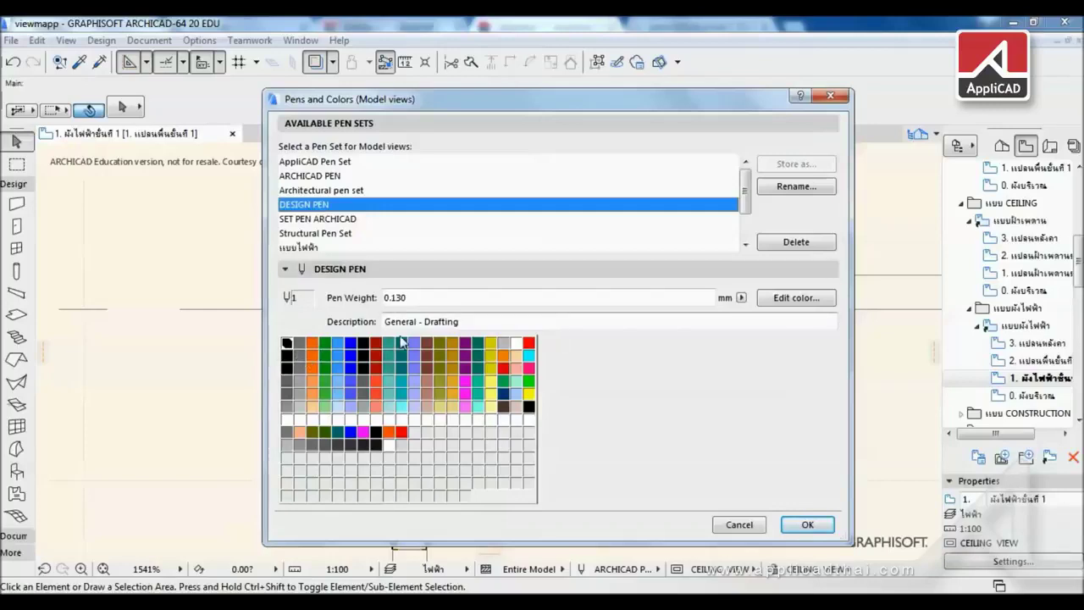
Examine the pen weights and element descriptions of pens 1 to 10 in the DESIGN PEN set
left_click(299, 346)
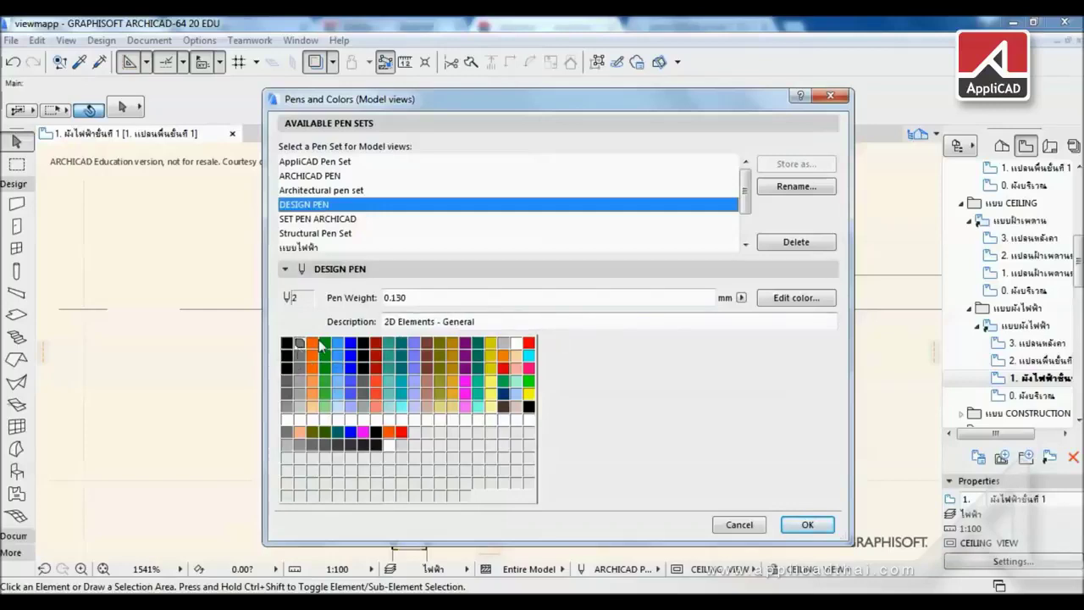
left_click(324, 343)
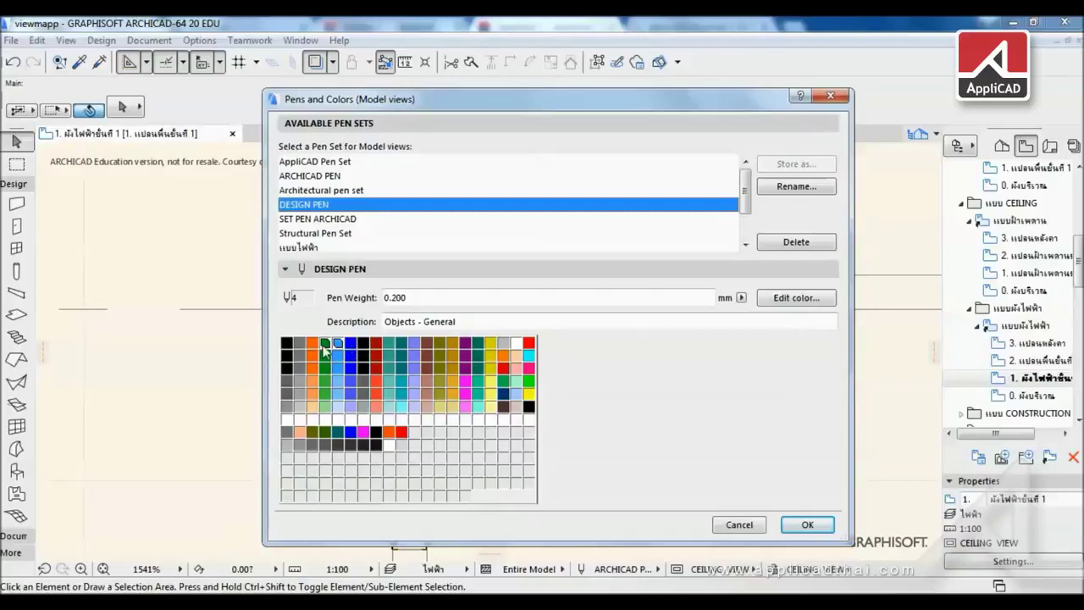
left_click(350, 343)
left_click(375, 343)
left_click(387, 343)
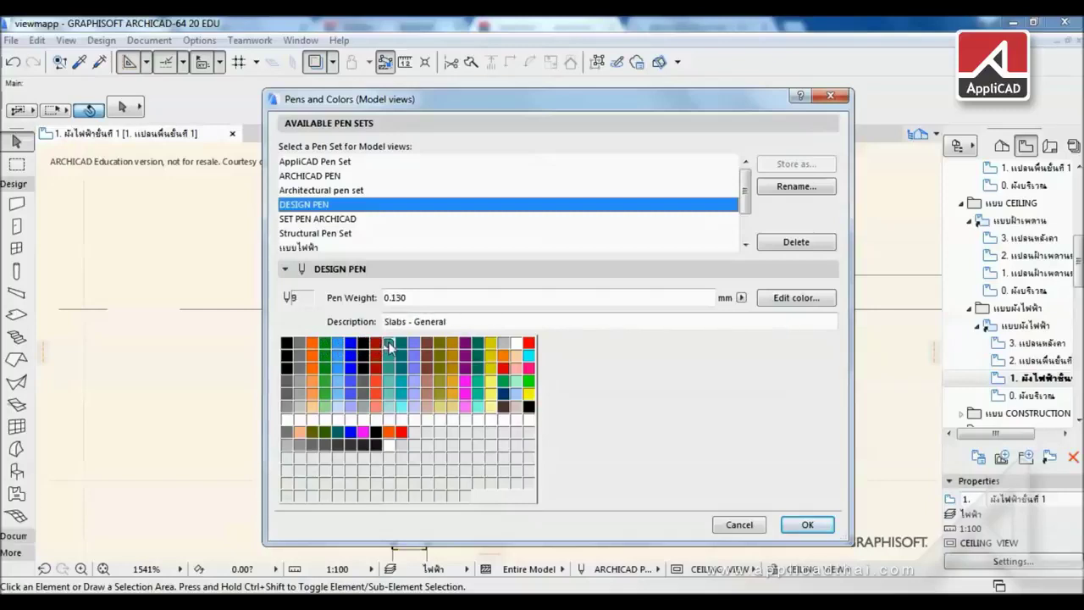
left_click(401, 344)
left_click(288, 345)
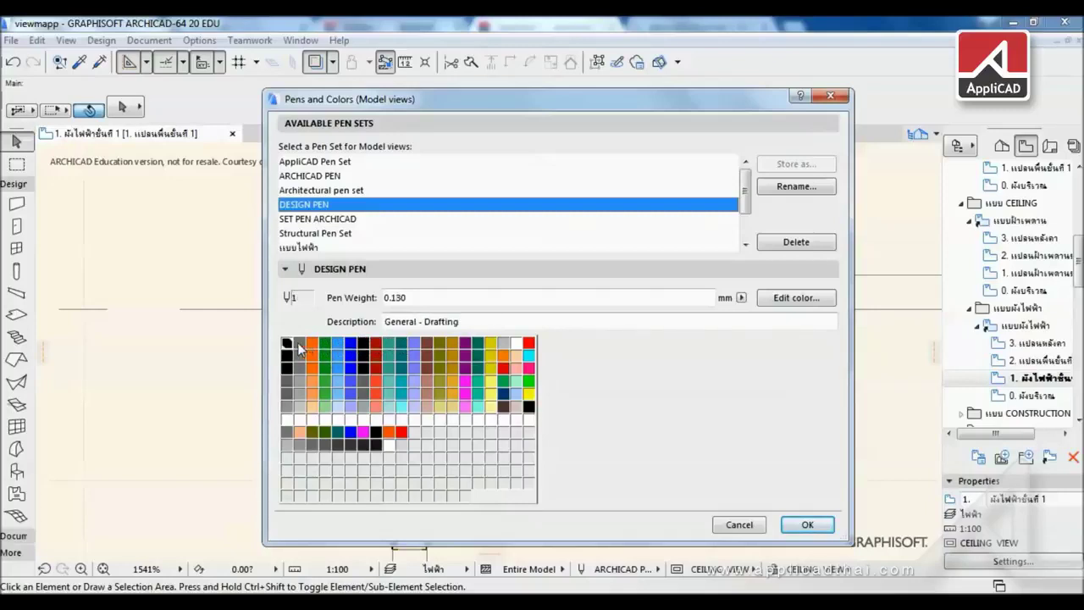
left_click(299, 343)
left_click(312, 343)
left_click(325, 343)
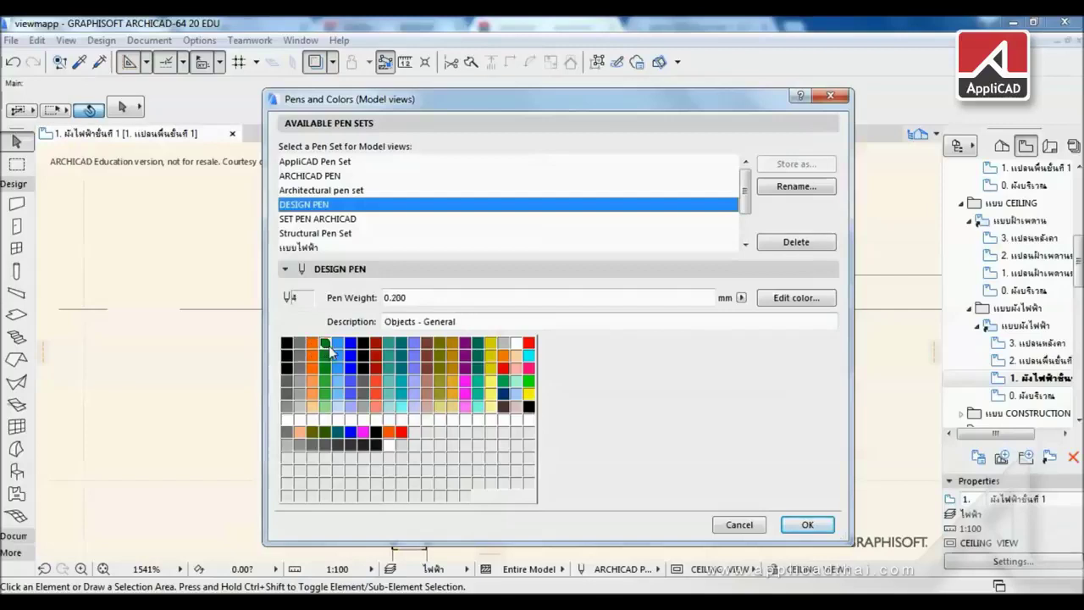
left_click(338, 344)
left_click(351, 344)
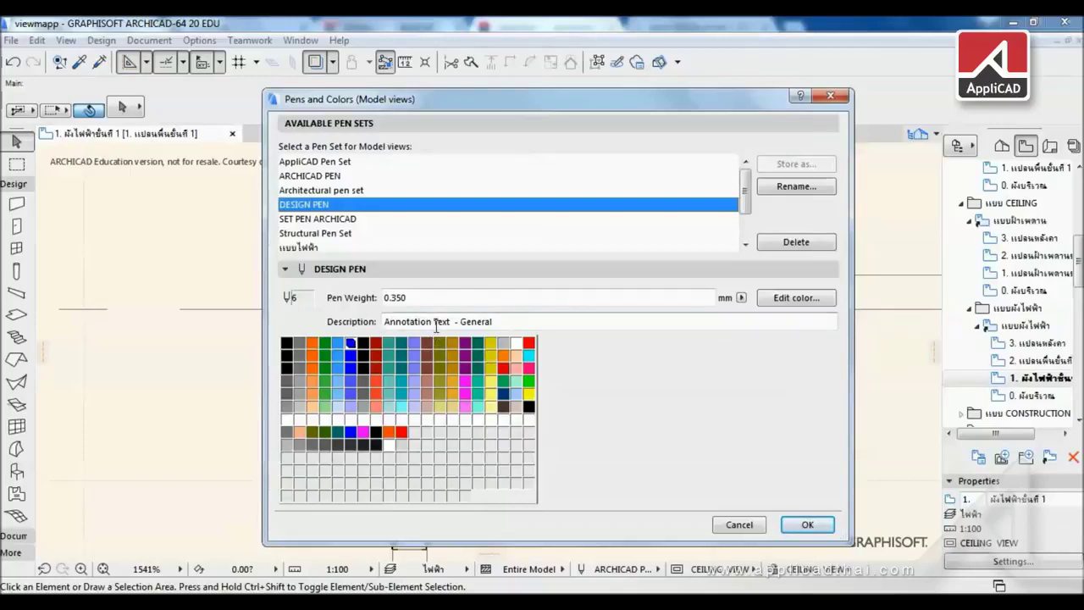
left_click(376, 343)
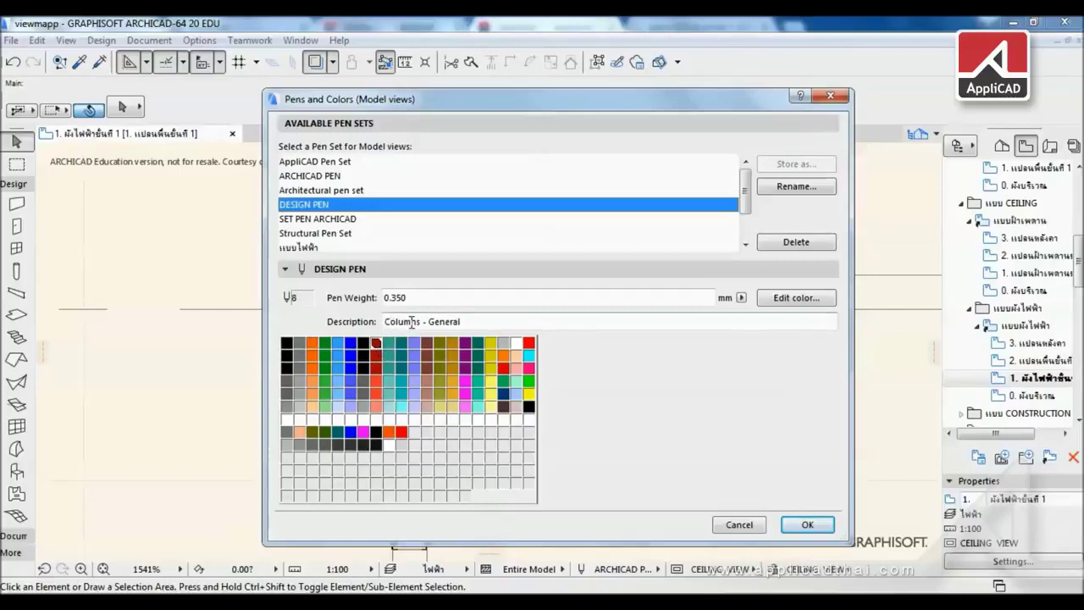
left_click(401, 343)
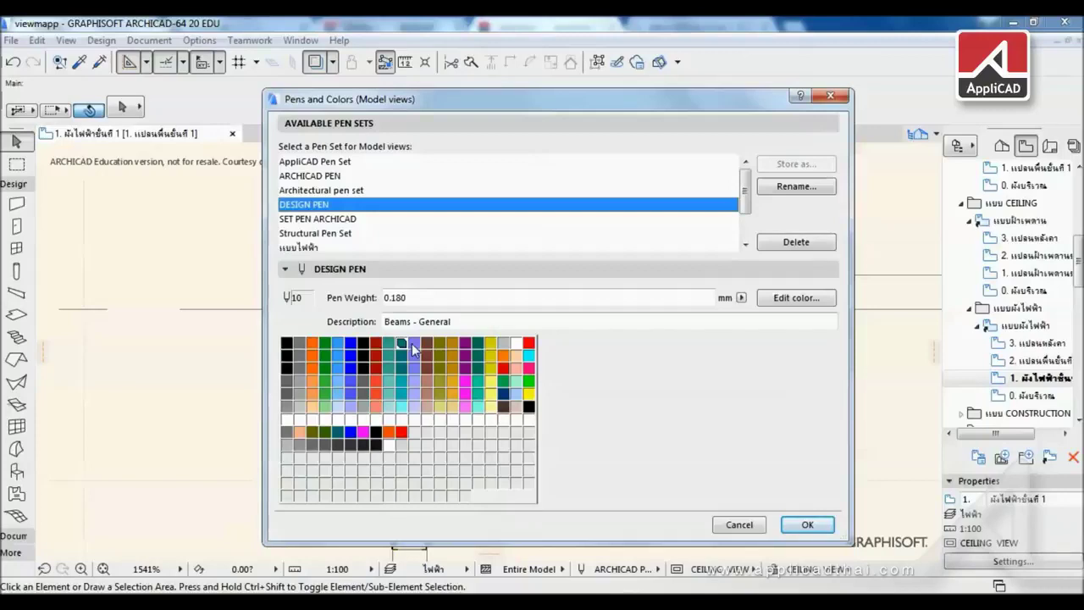
Inspect the pen weight and color definition of pen 30, Beams - Cut Structural
left_click(403, 357)
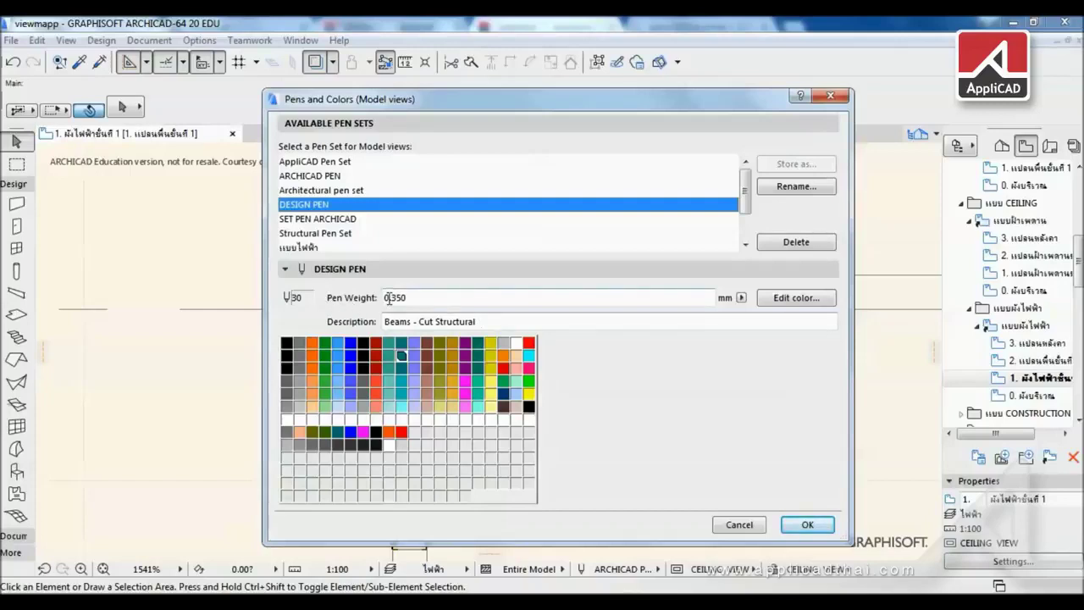
double_click(434, 297)
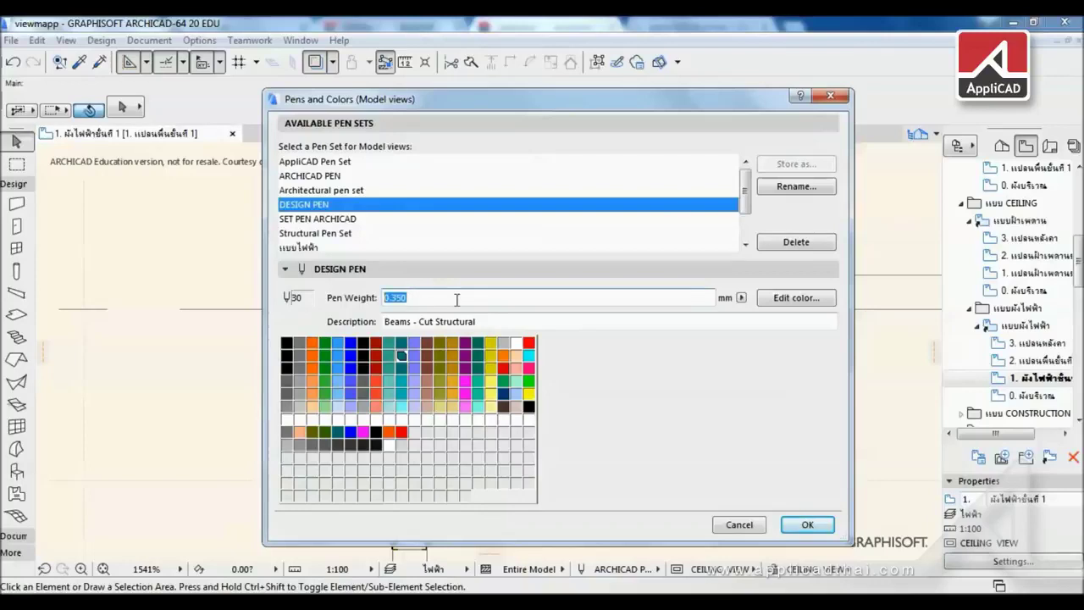
double_click(401, 358)
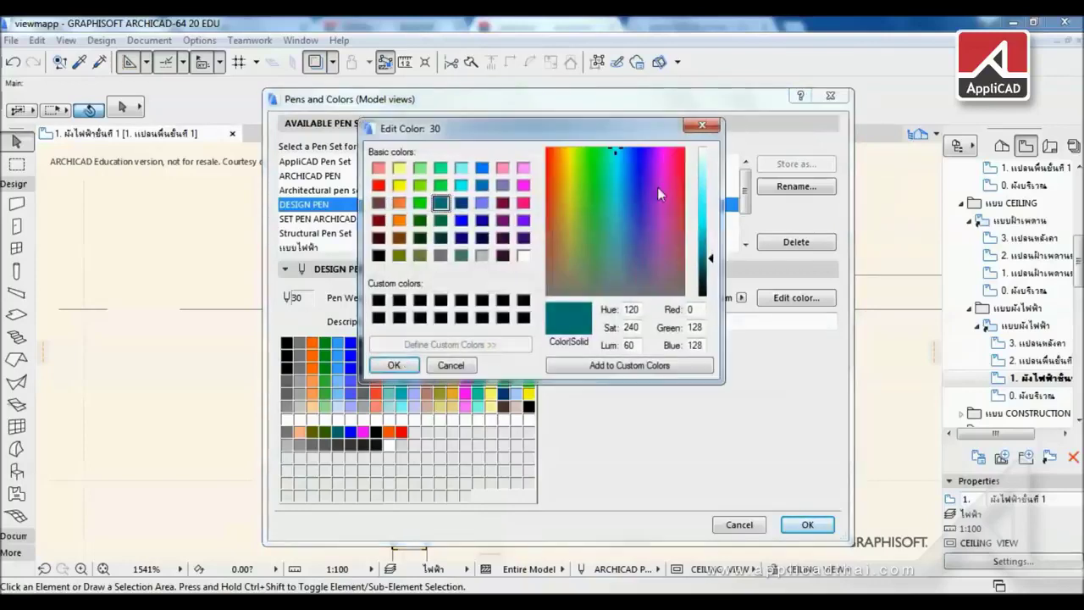
left_click(702, 127)
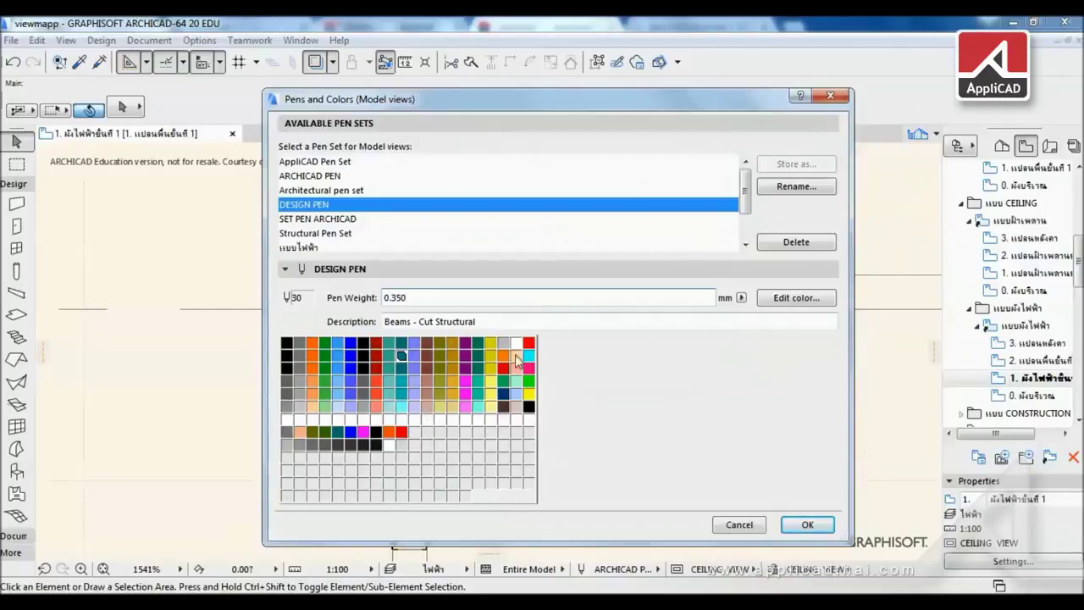
Change pen 30's color to a slightly darkened blue-violet with hue 168 and saturation 194
double_click(401, 356)
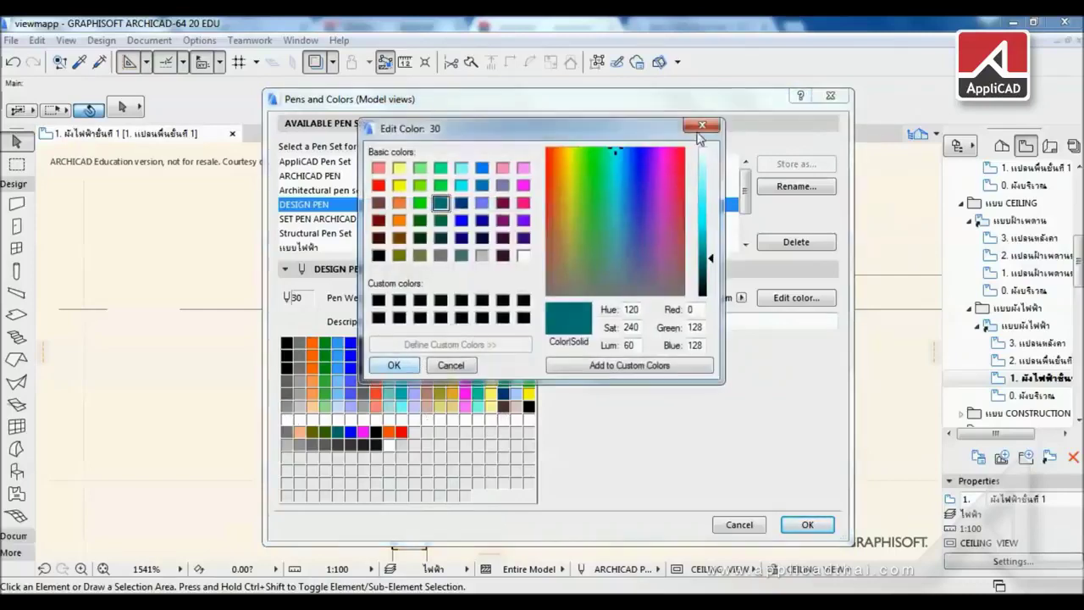
left_click(523, 203)
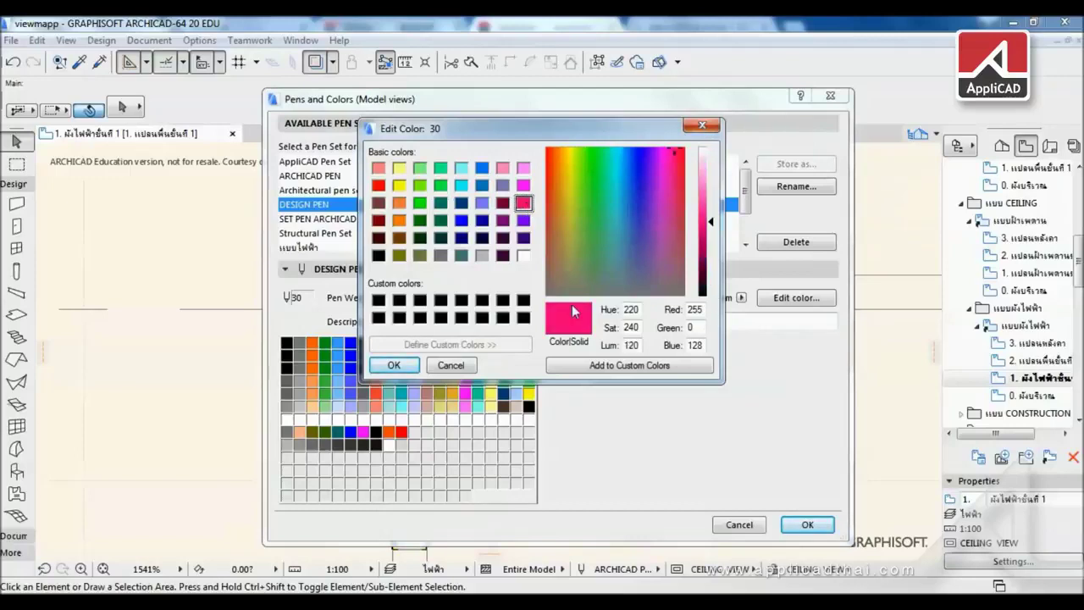
left_click(654, 174)
left_click(643, 175)
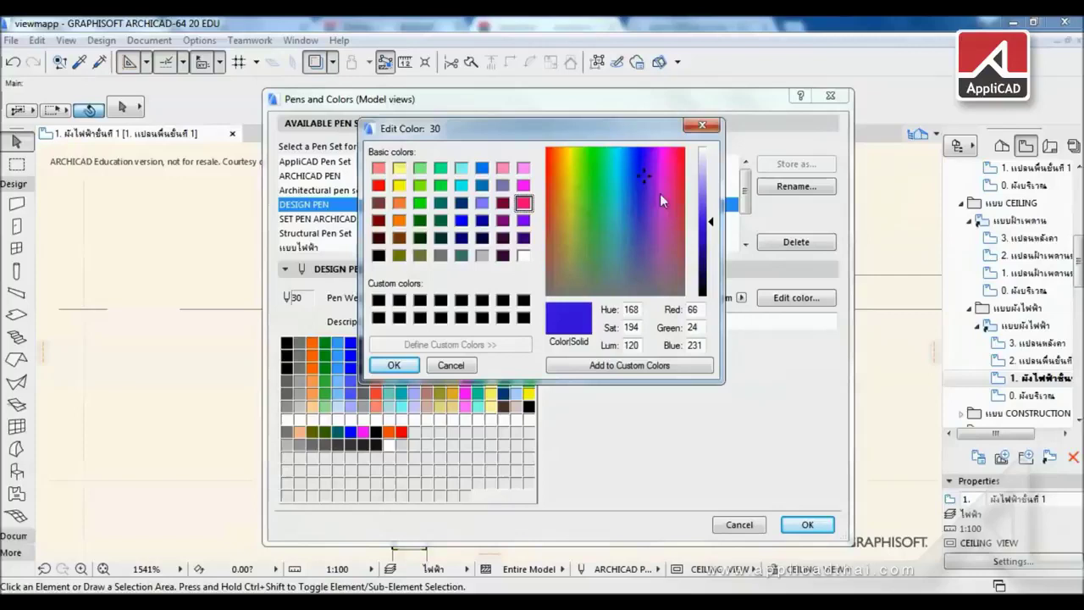
left_click(711, 228)
left_click(394, 365)
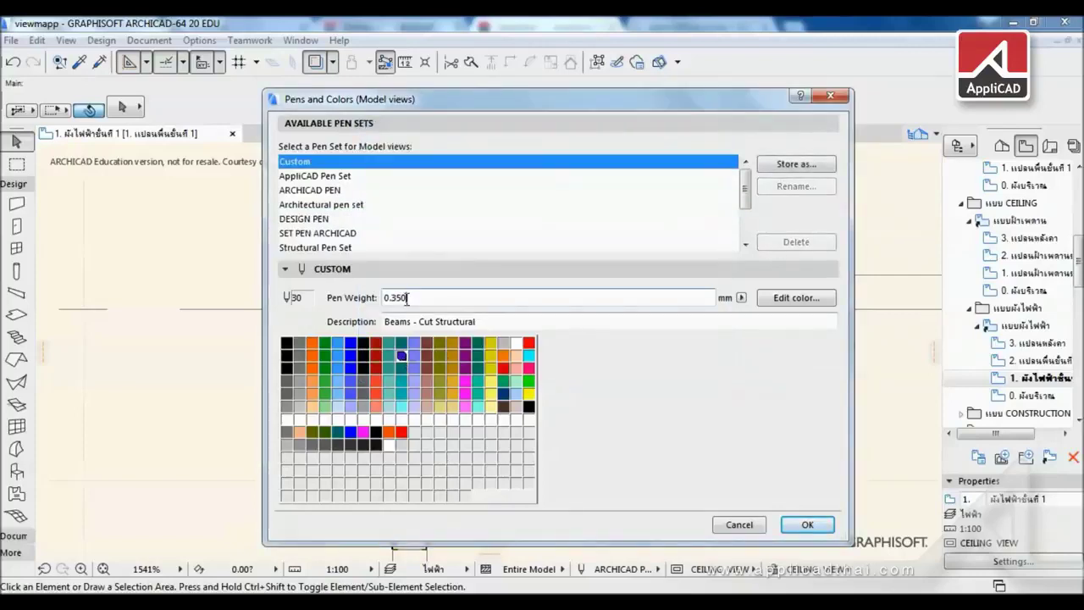
Set the weight of pen 30, Beams - Cut Structural, to 0.400 mm
left_click_drag(407, 298, 392, 298)
type("4")
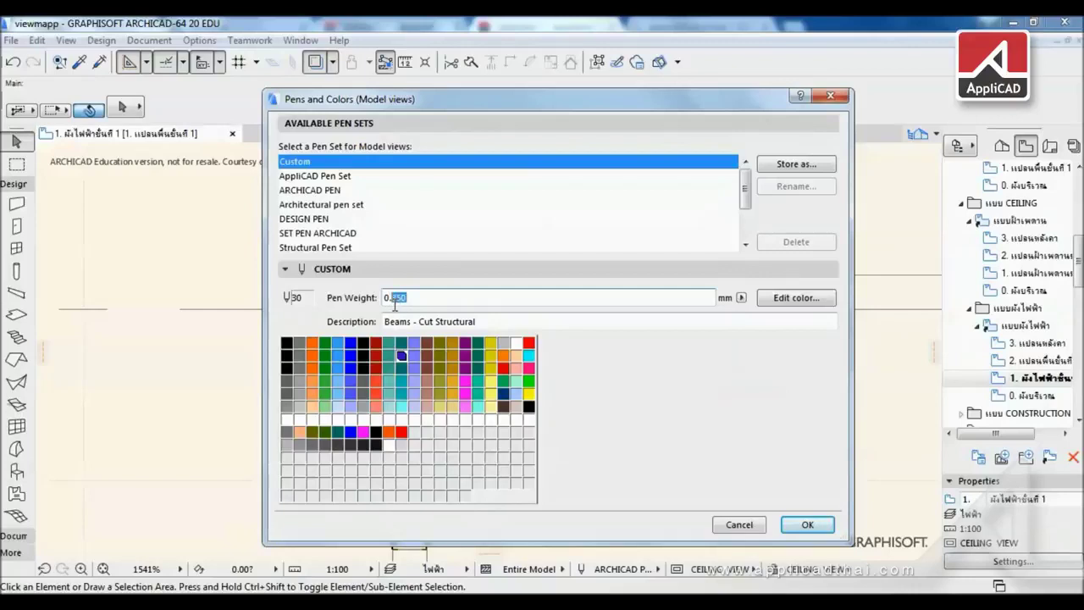
left_click(486, 321)
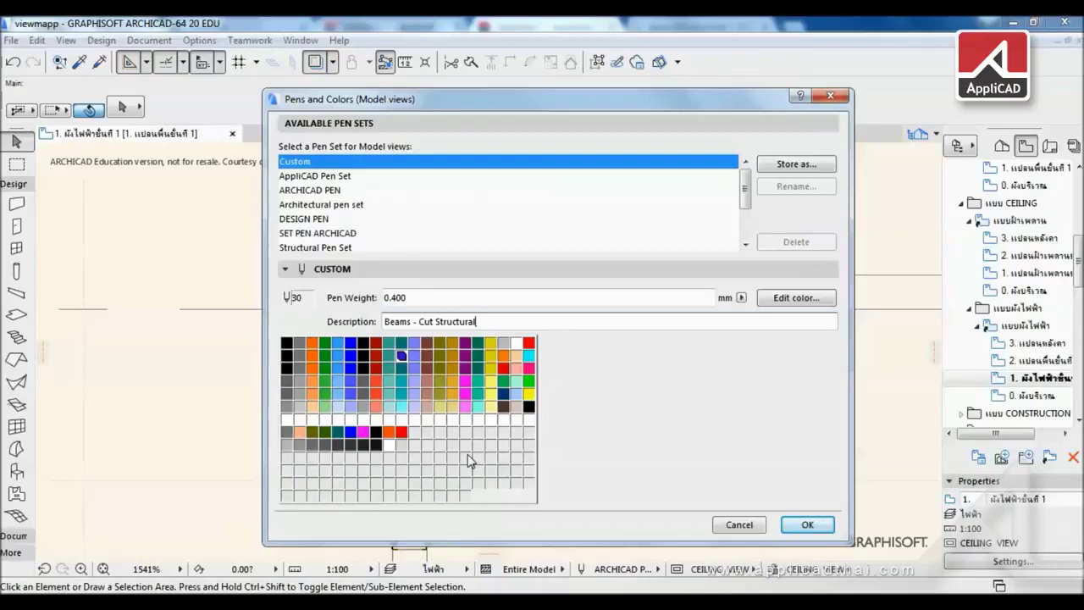
Store the modified custom pens as a new pen set named แบบไฟฟ้า2, without replacing the existing แบบไฟฟ้า set
left_click(813, 164)
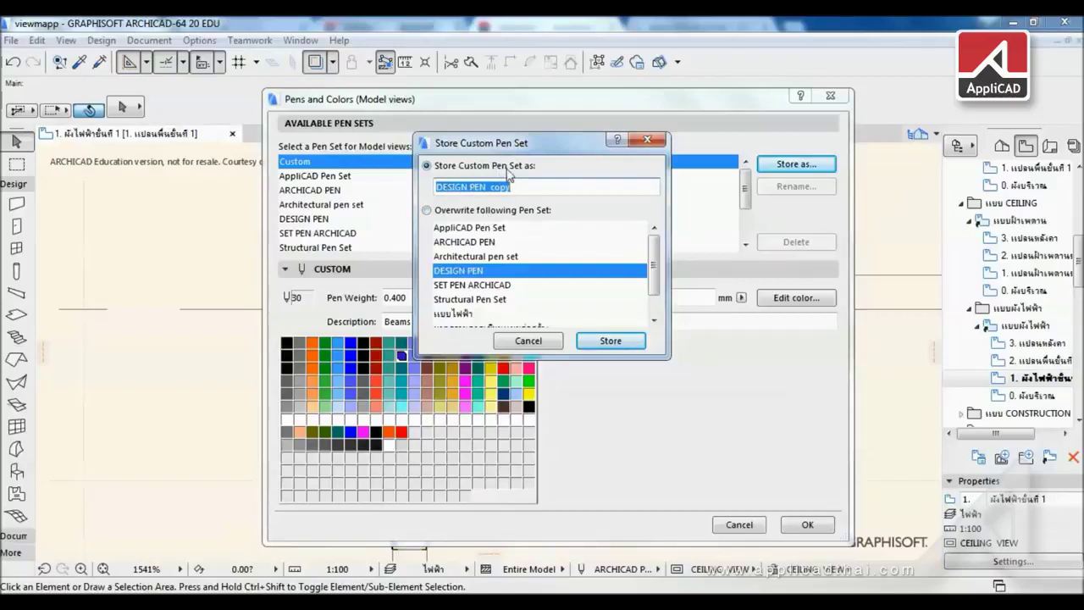
left_click(527, 190)
double_click(527, 189)
type("แบบไฟฟ้า")
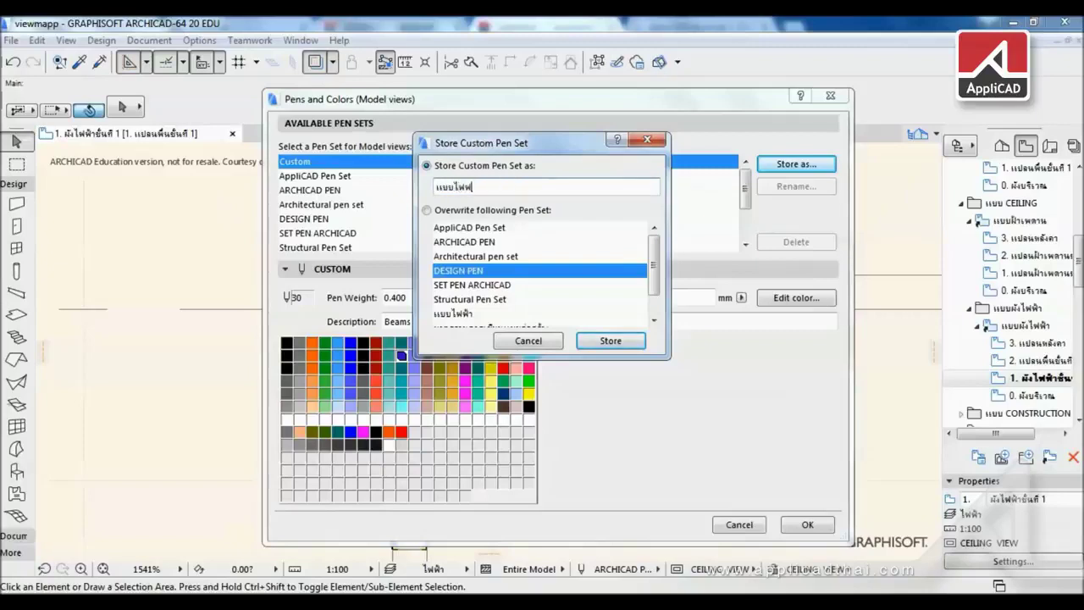
left_click(610, 340)
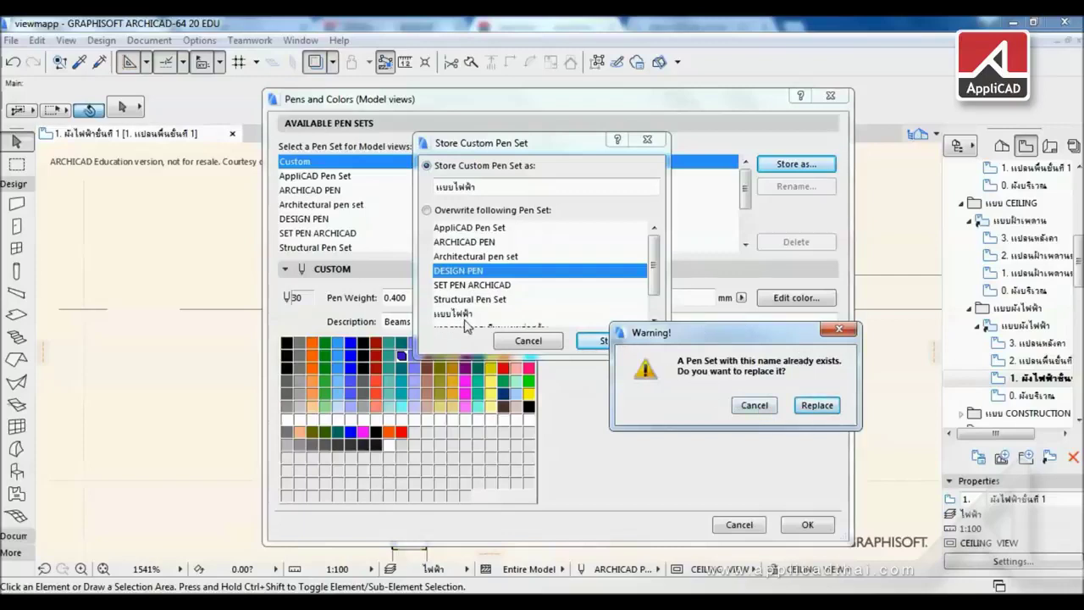
left_click(839, 328)
type("2")
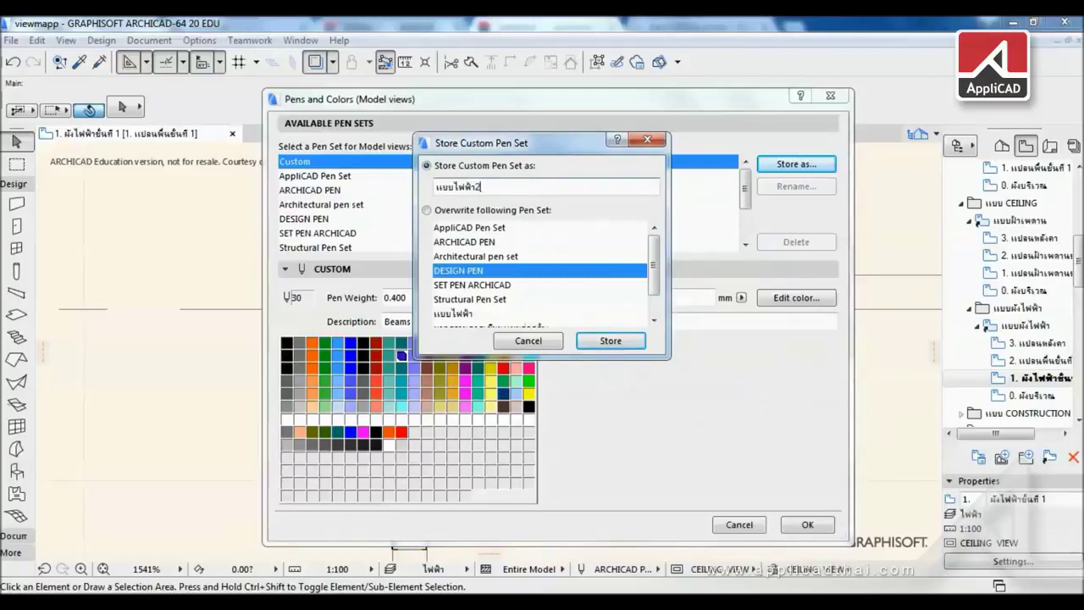
left_click(611, 341)
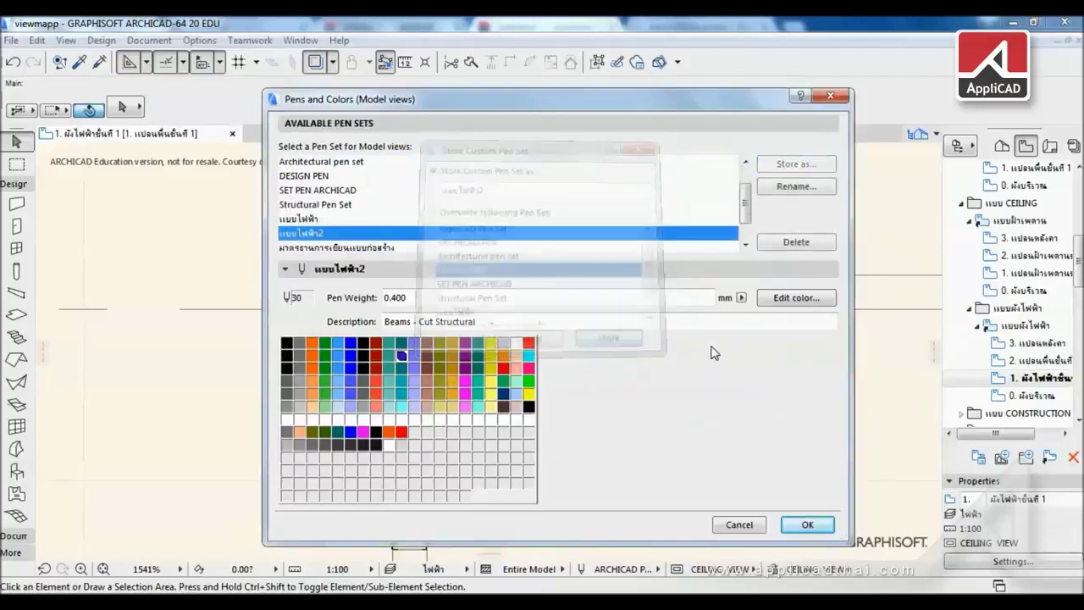
Compare the แบบไฟฟ้า and แบบไฟฟ้า2 pen sets, and apply แบบไฟฟ้า2 to the floor 1 electrical plan view
key("Up")
key("Down")
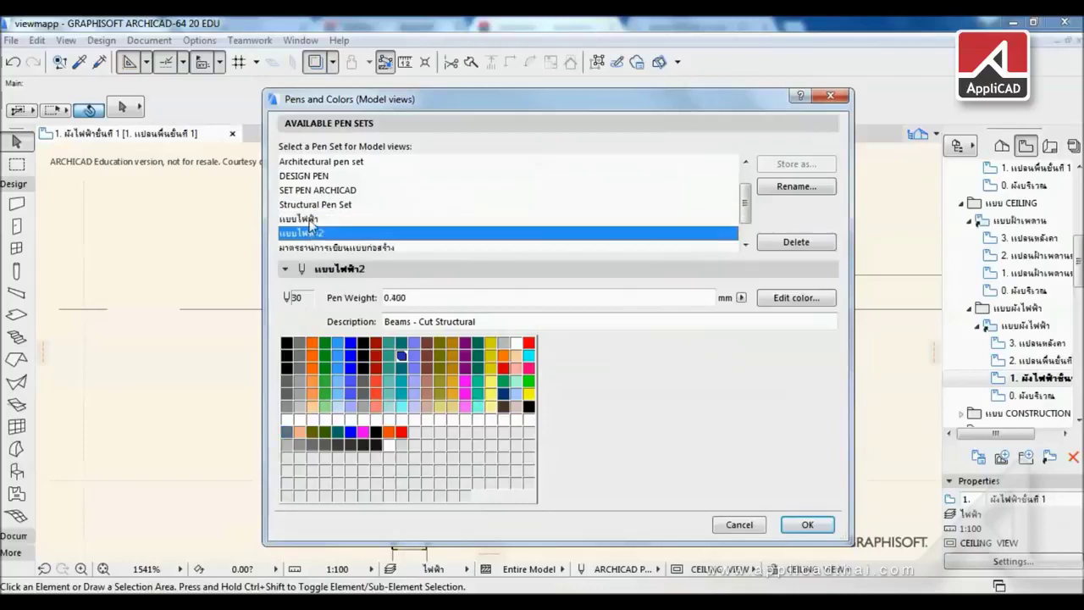
key("Up")
key("Down")
key("Up")
key("Down")
key("Up")
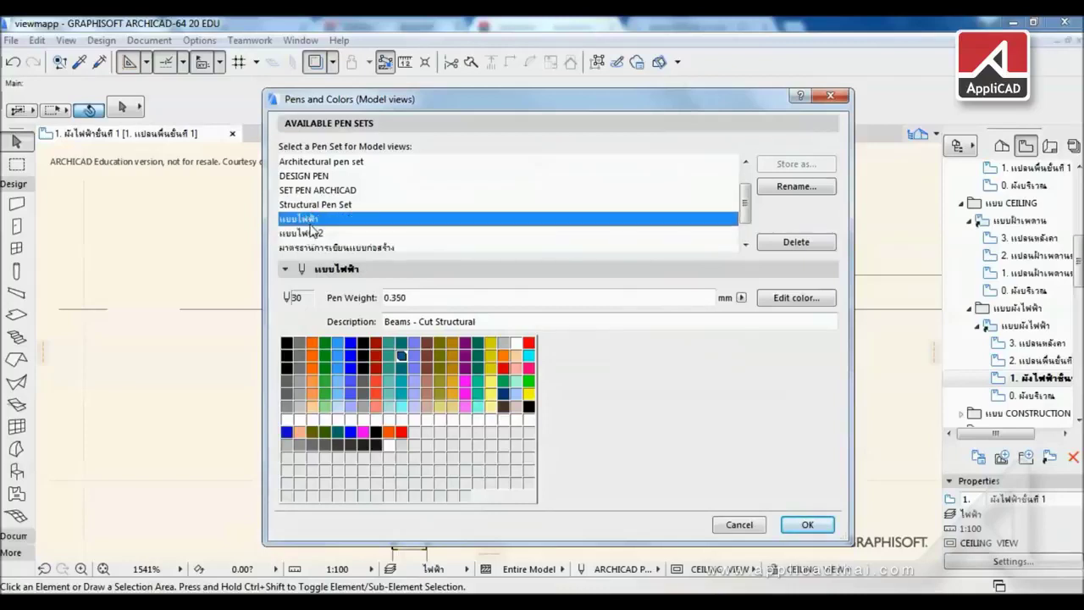
key("Down")
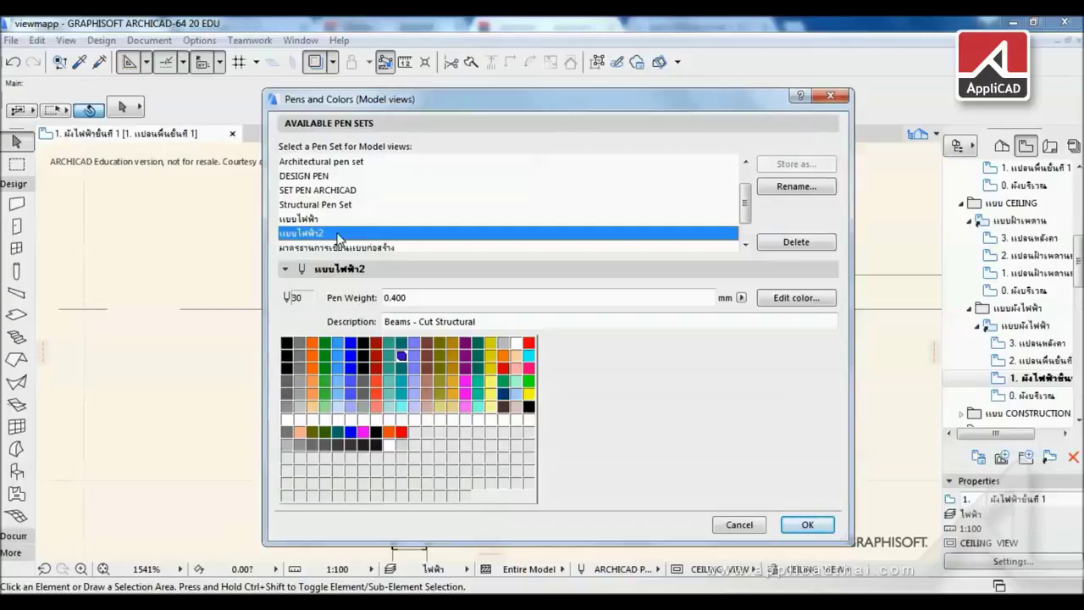
left_click(807, 524)
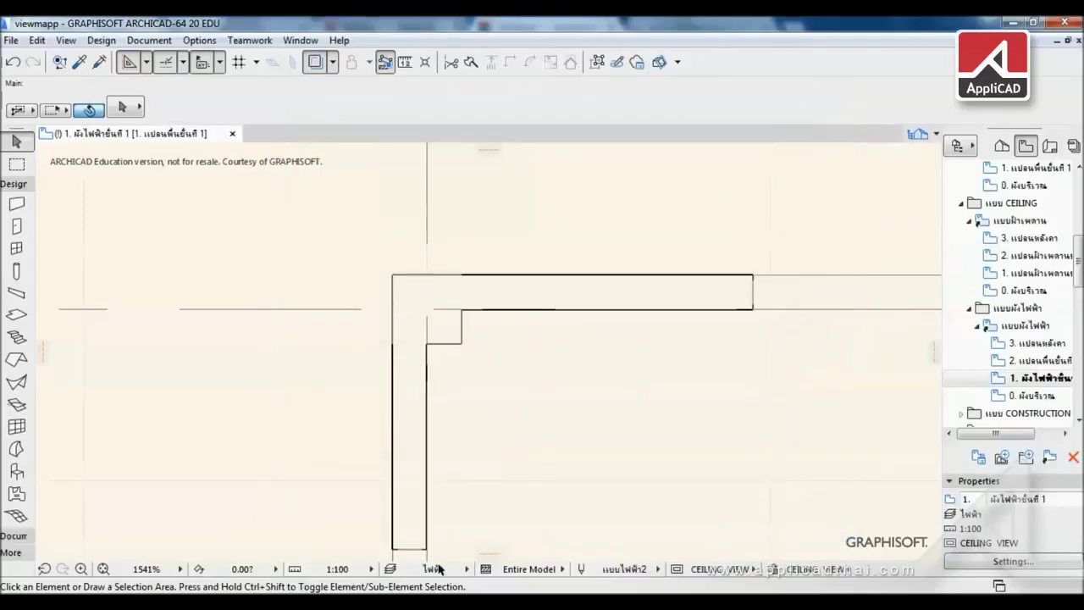